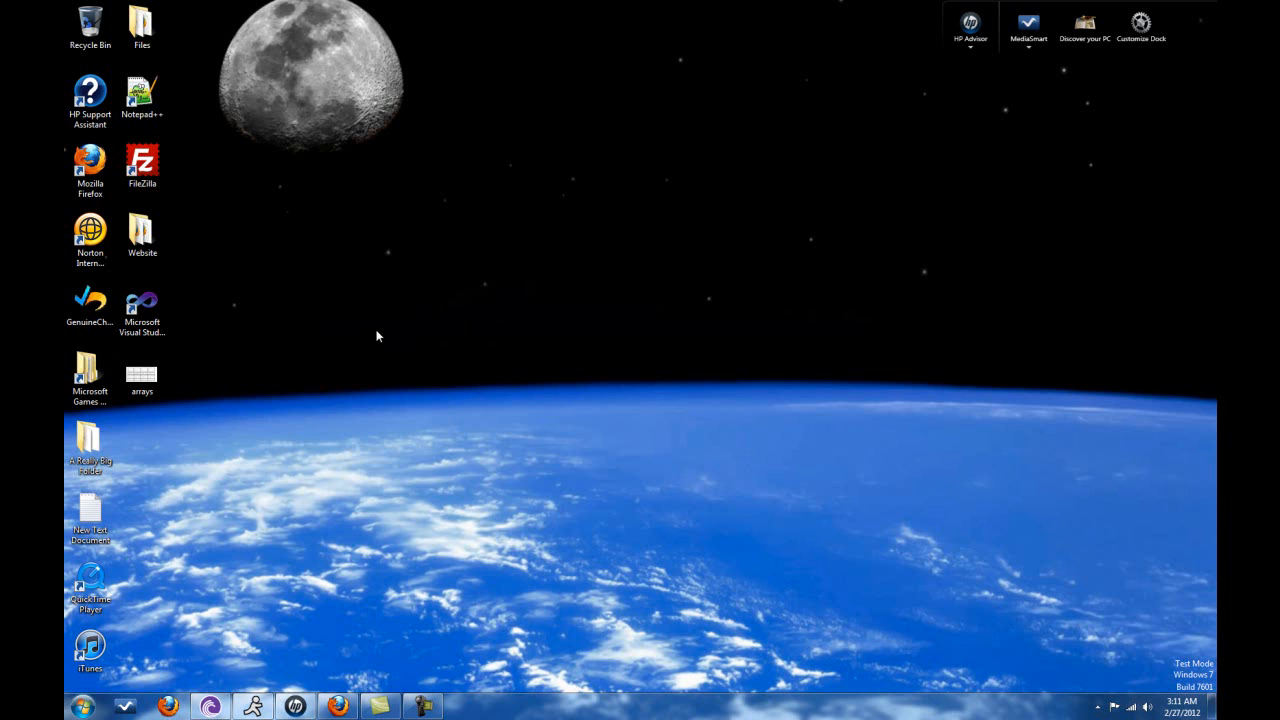
Launch Visual Studio 2010 from its desktop shortcut.
left_click(142, 310)
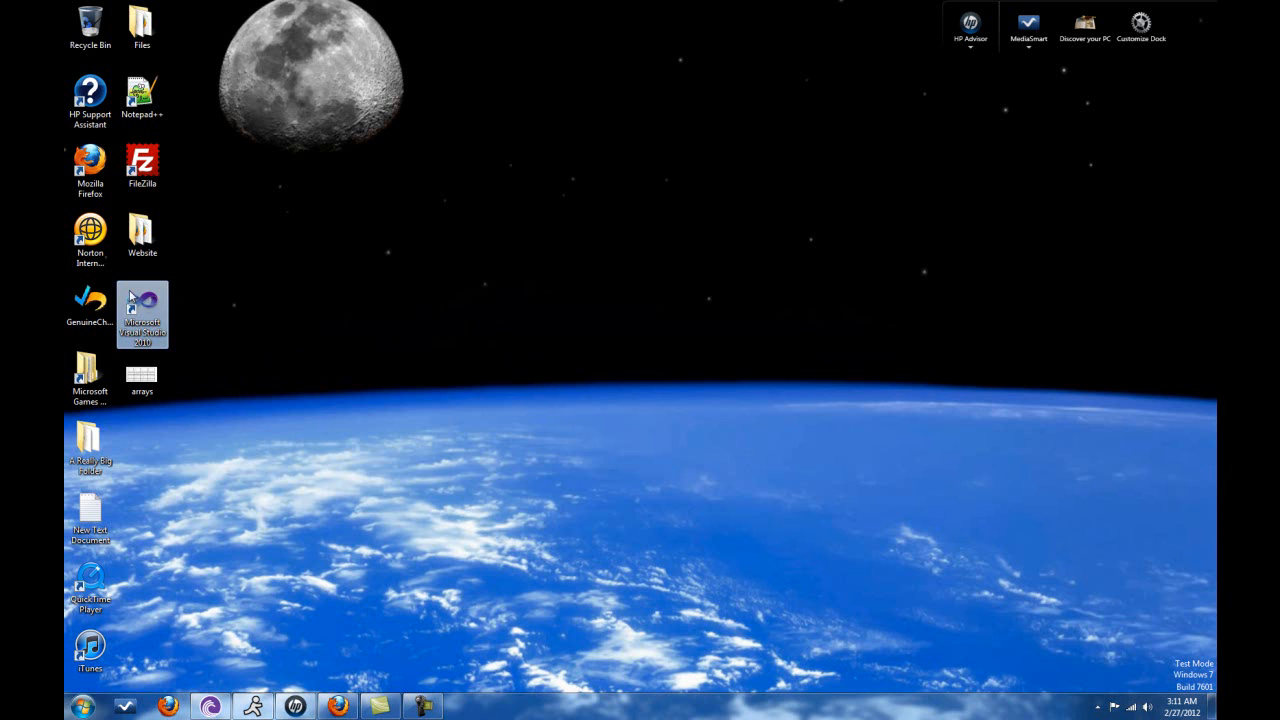
double_click(145, 308)
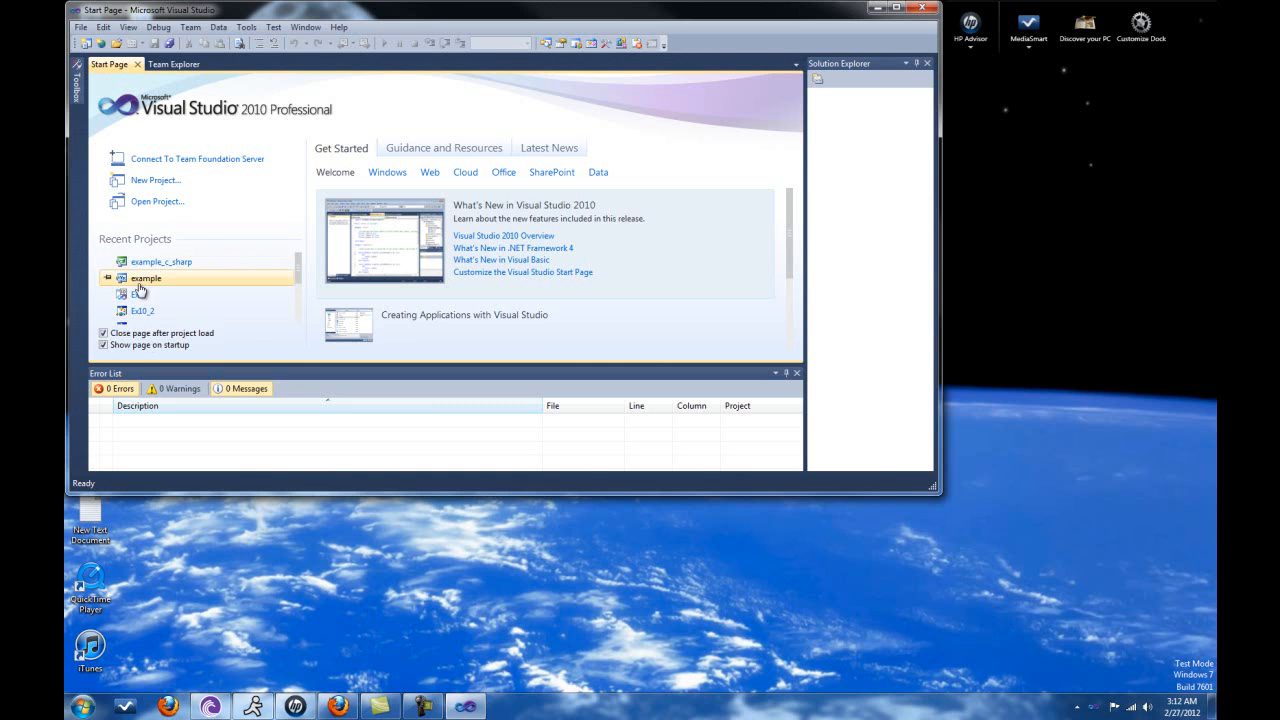
mouse_move(146, 278)
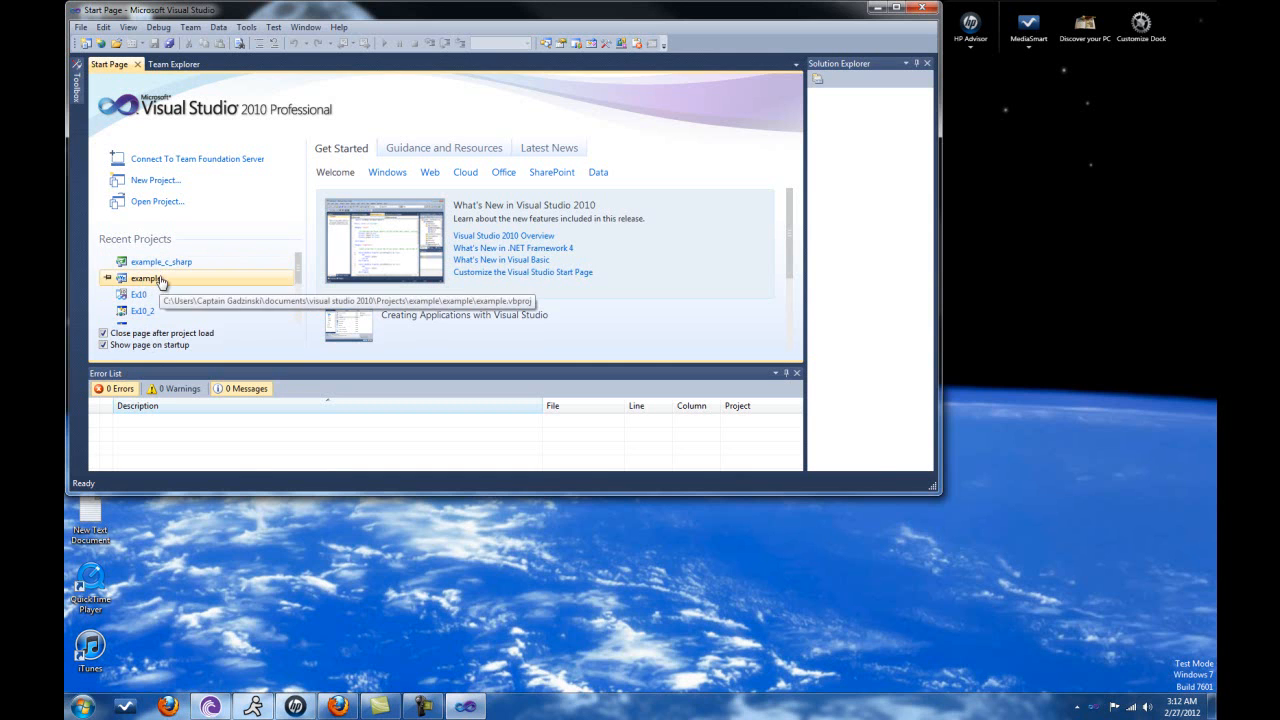
Remove example_c_sharp from Recent Projects and start a new project.
right_click(148, 263)
left_click(205, 300)
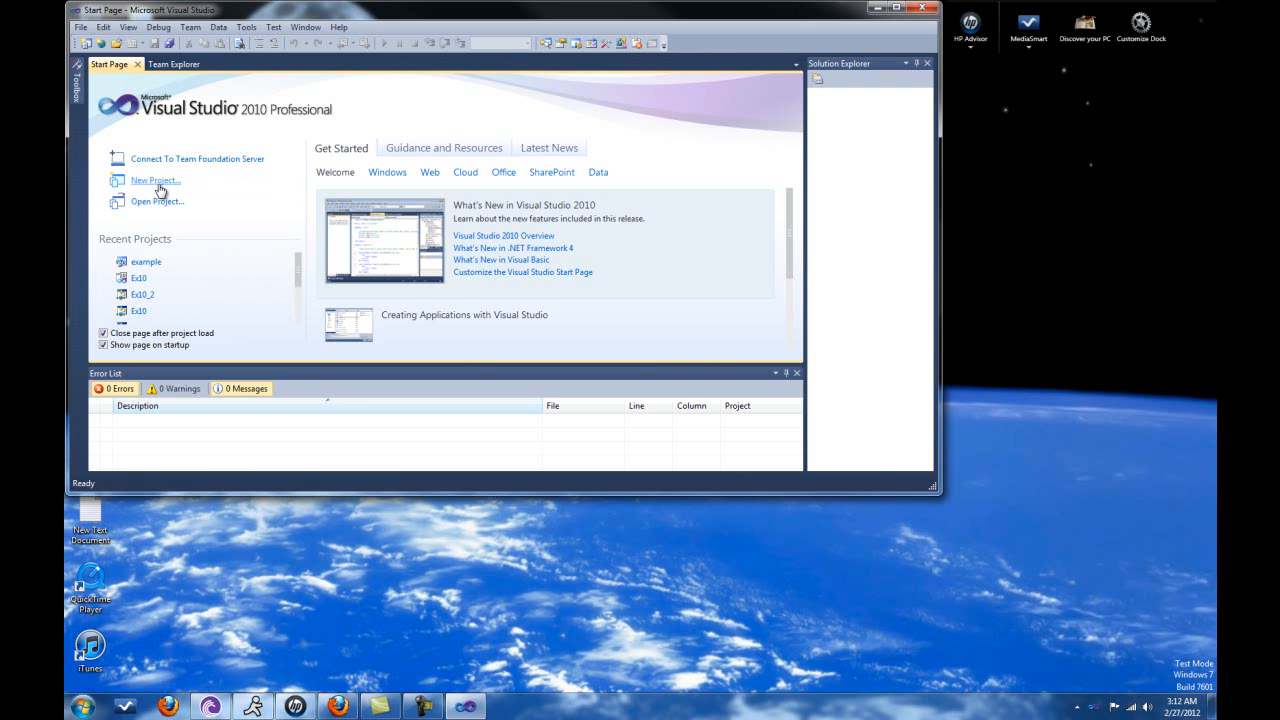
left_click(156, 181)
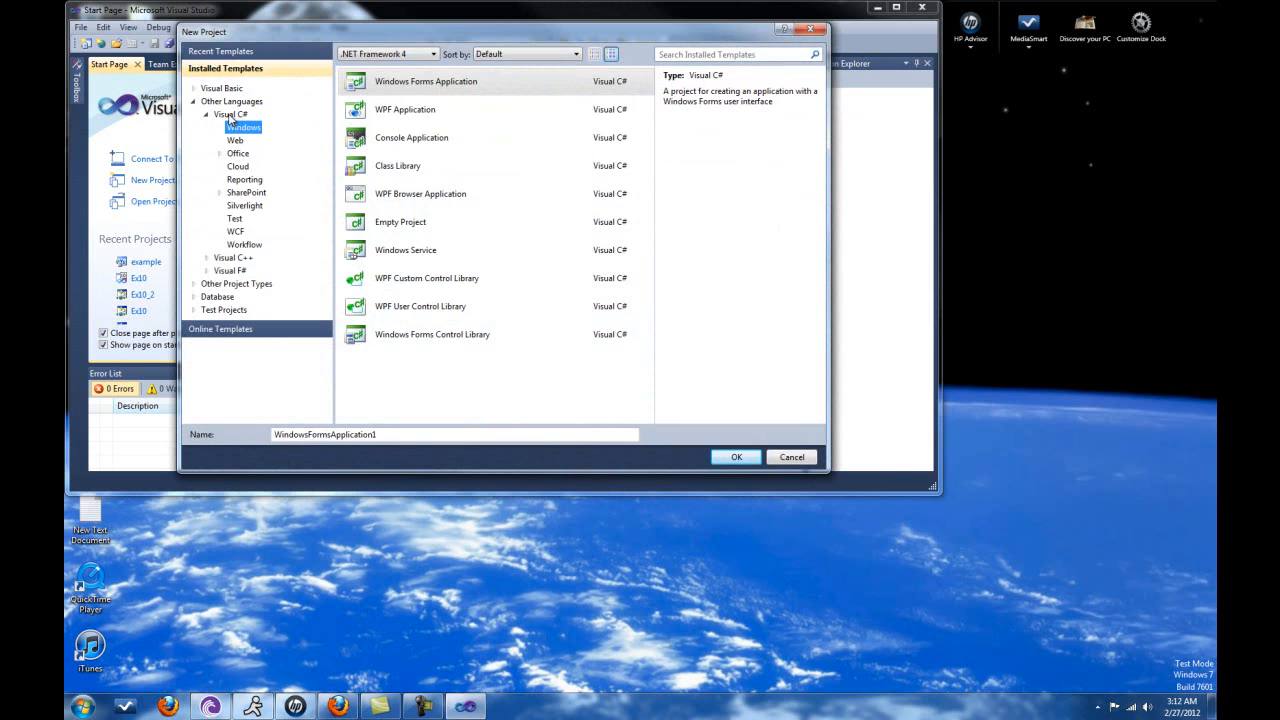
Create a Visual C# Windows Forms Application named example_c_sharp.
left_click(231, 114)
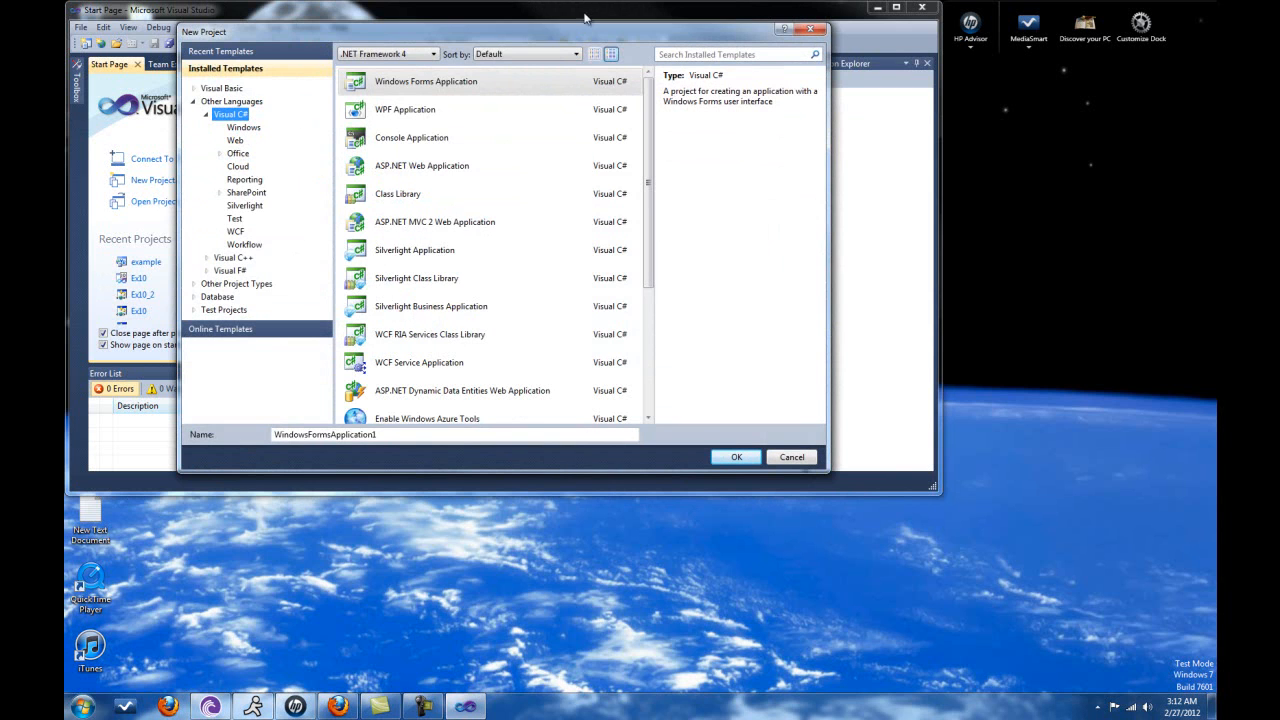
left_click(415, 82)
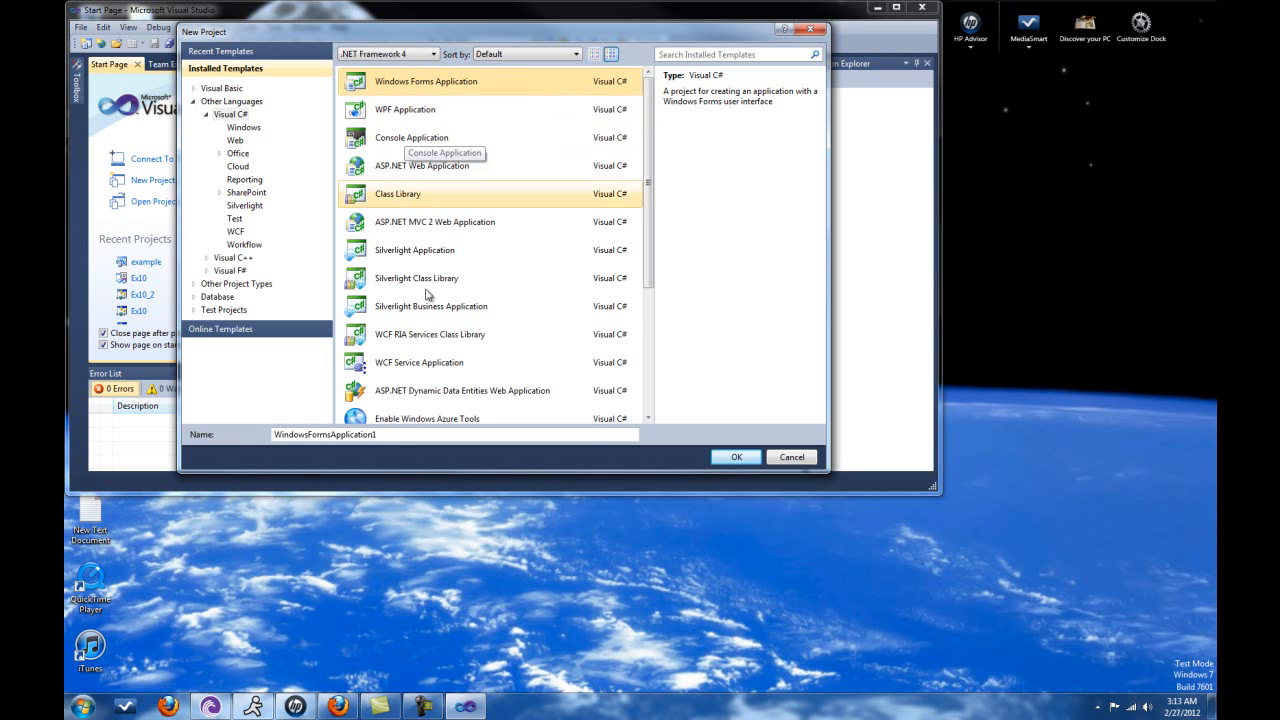
left_click_drag(400, 436, 248, 434)
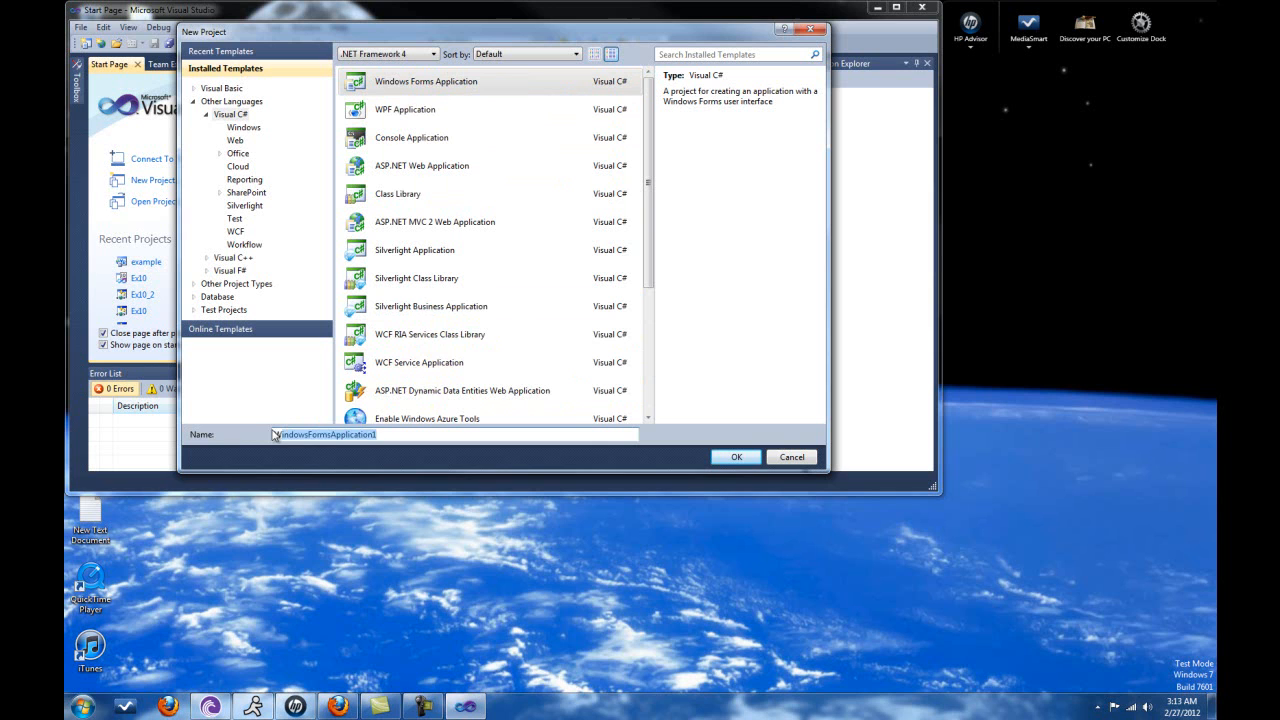
type("example_c_sharp")
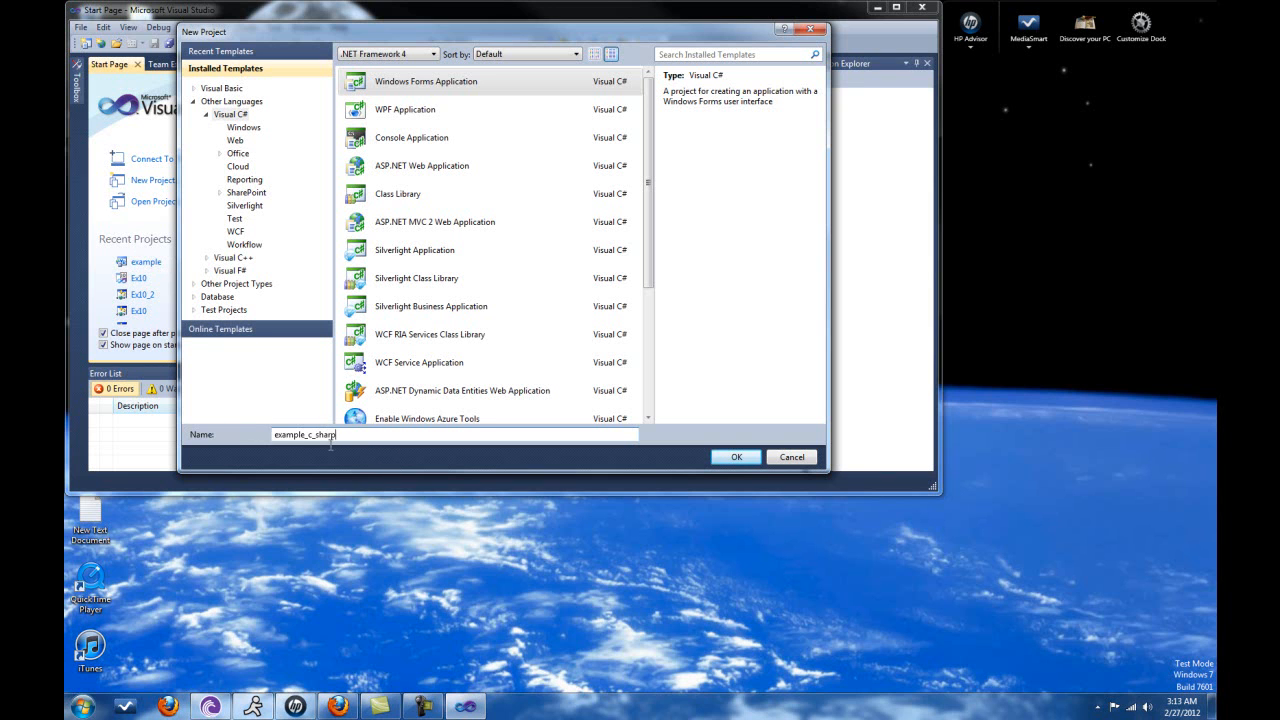
left_click(740, 457)
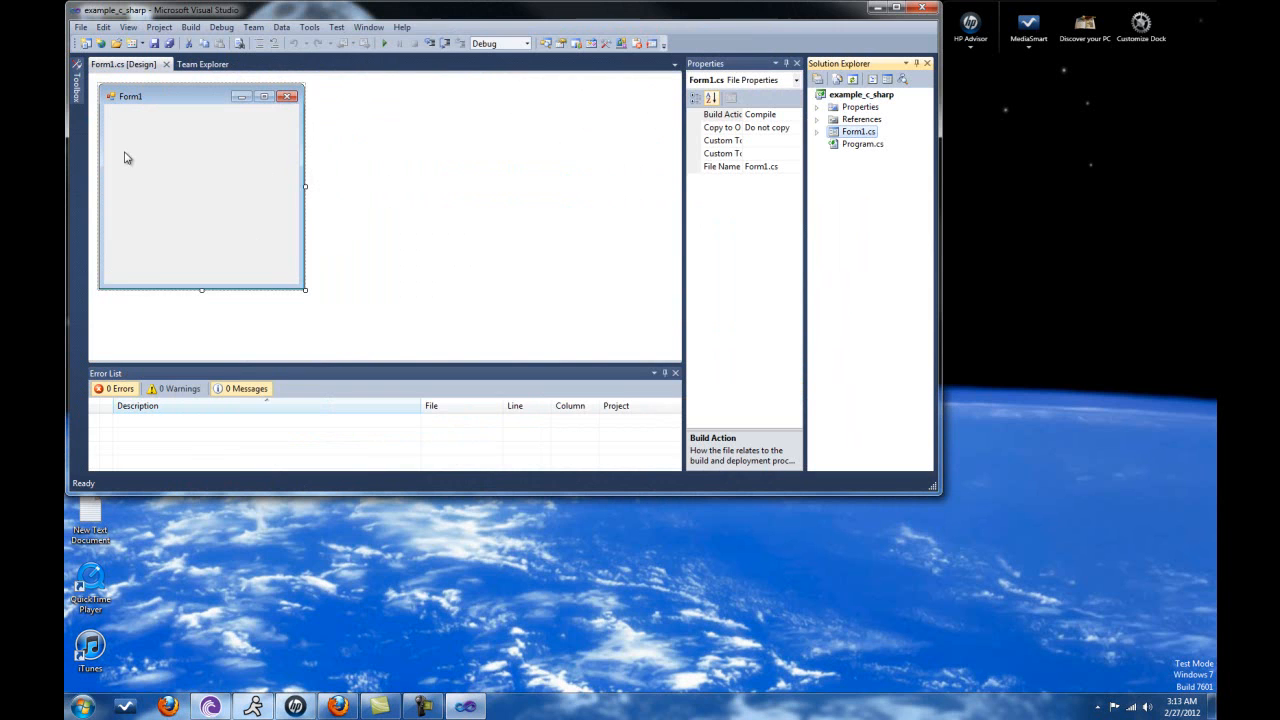
Select the form in the designer and go to its (Name) property.
left_click(215, 158)
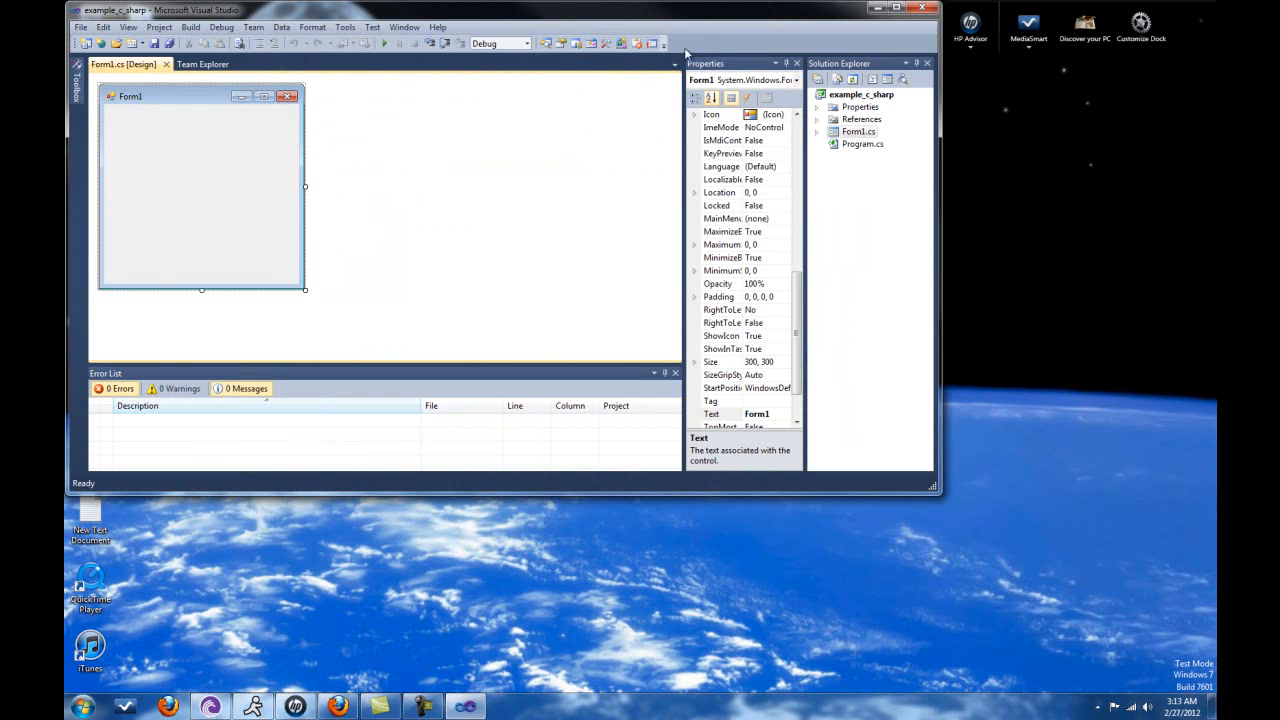
scroll(798, 283, "up", 1)
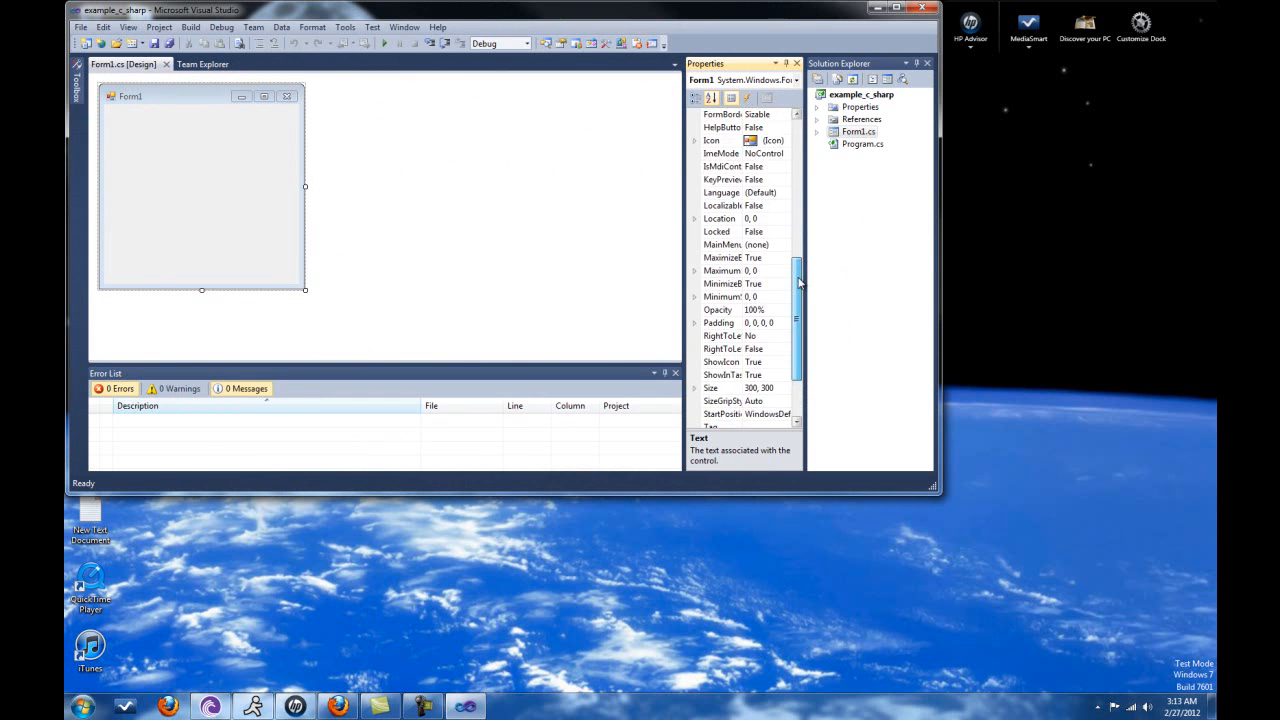
left_click_drag(798, 283, 798, 347)
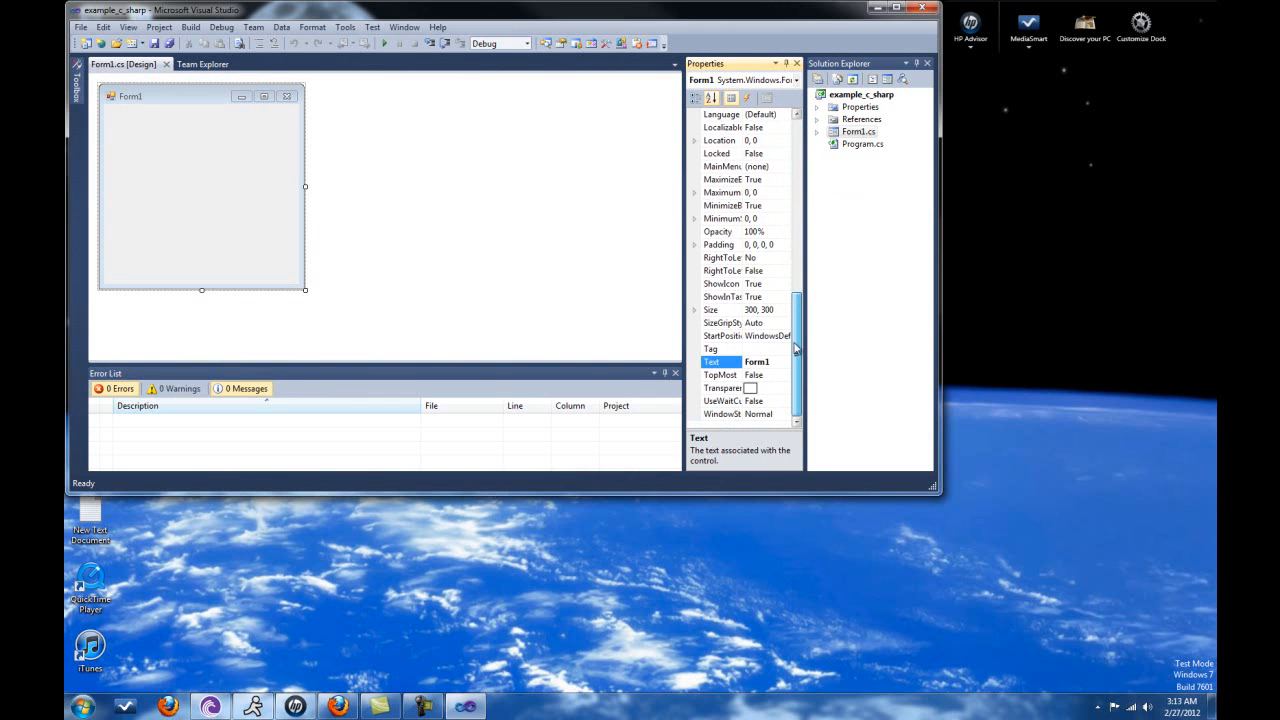
left_click_drag(797, 347, 797, 120)
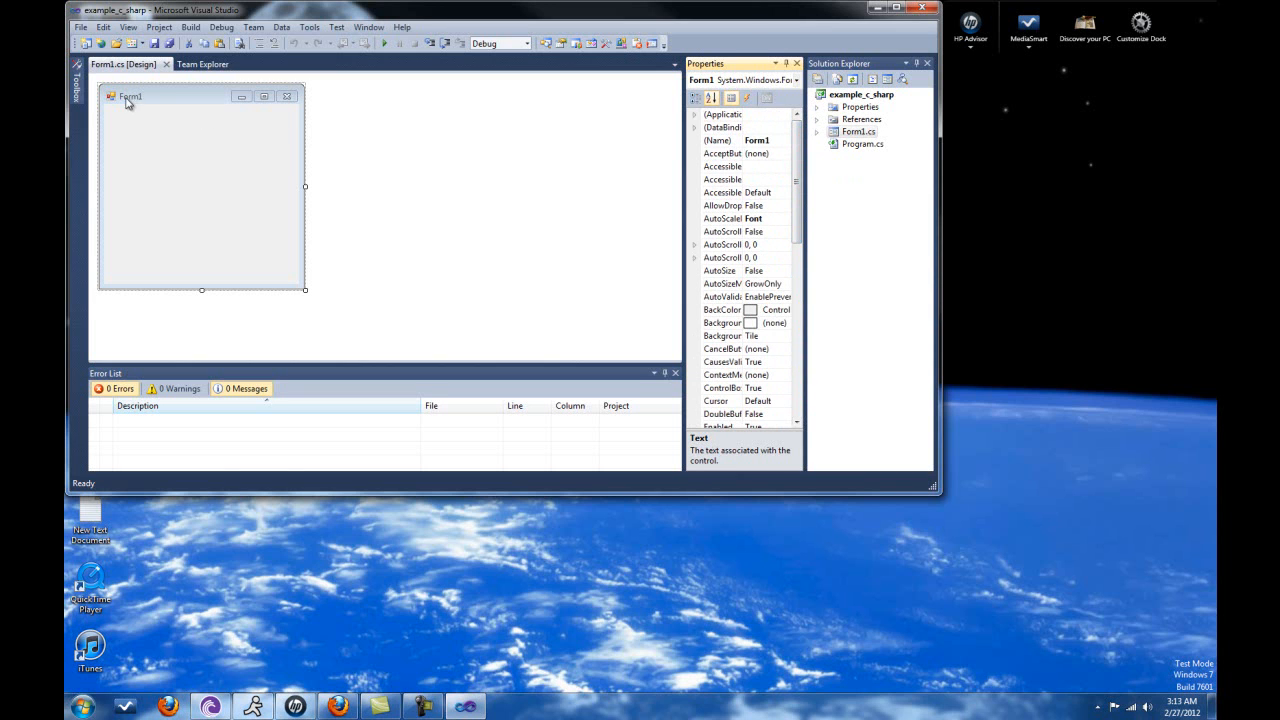
left_click(770, 142)
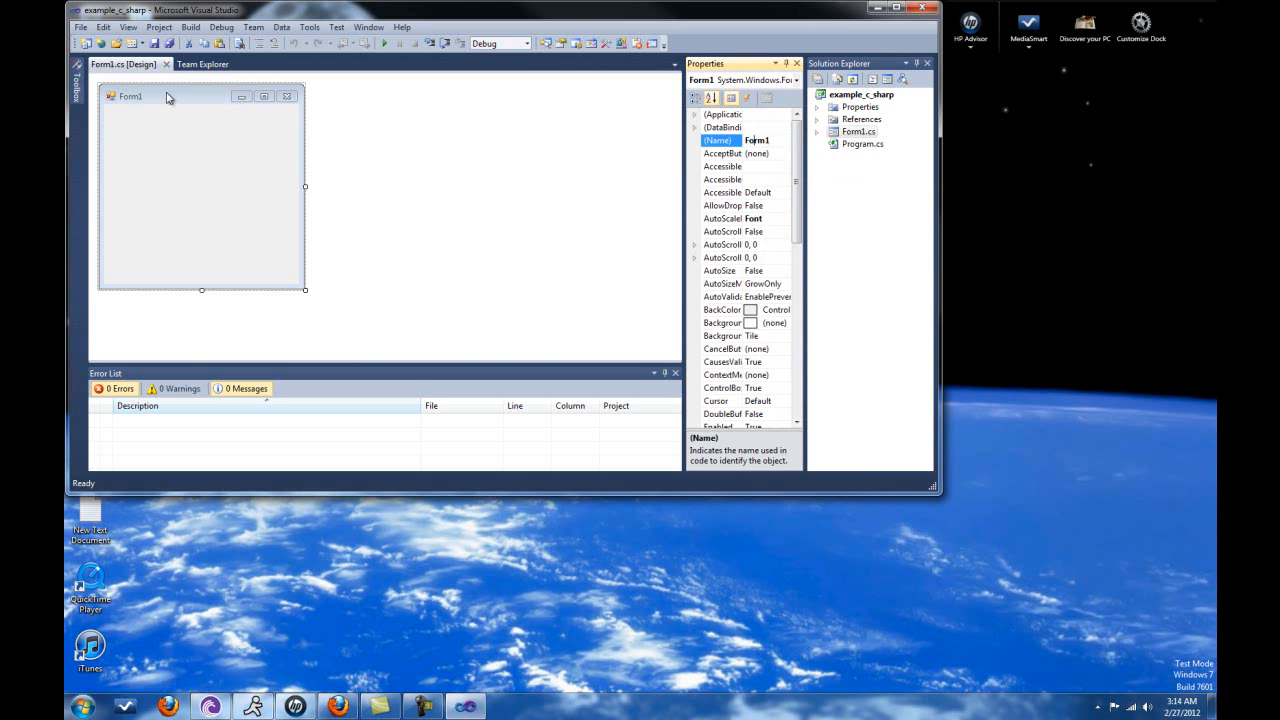
Show the Toolbox, pin it, then let it auto-hide again.
left_click(77, 85)
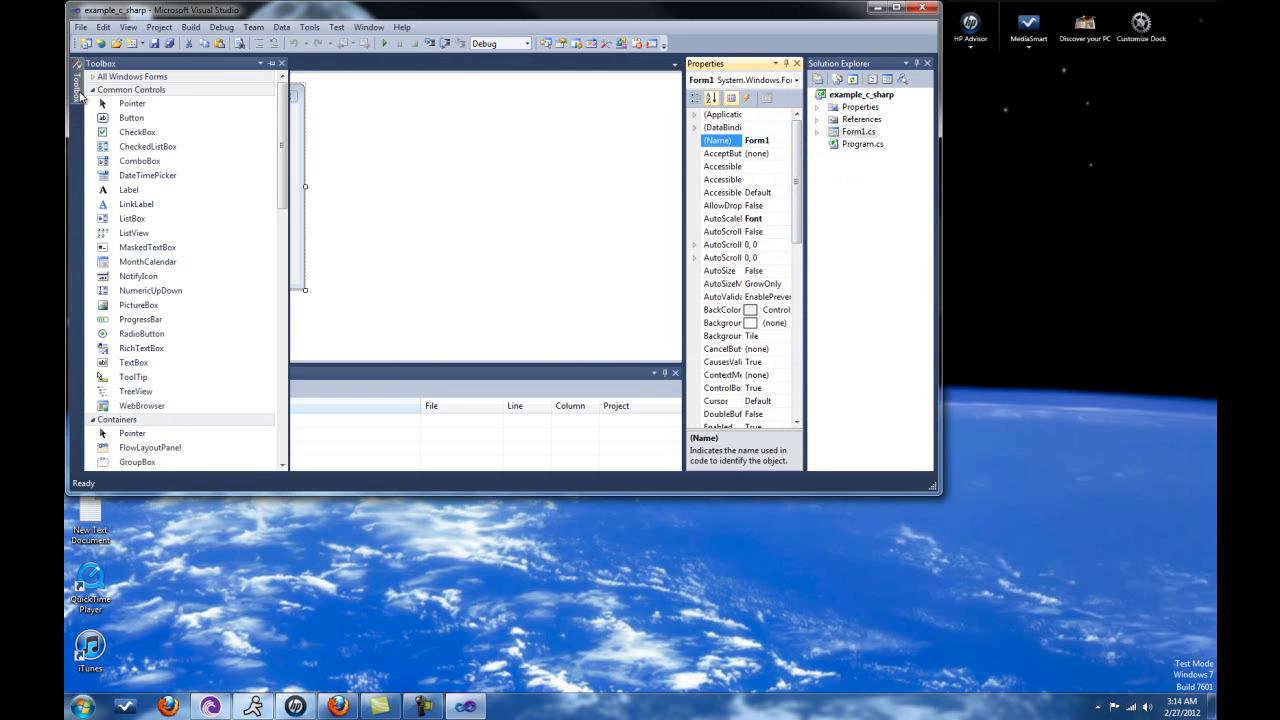
left_click(272, 63)
left_click(194, 63)
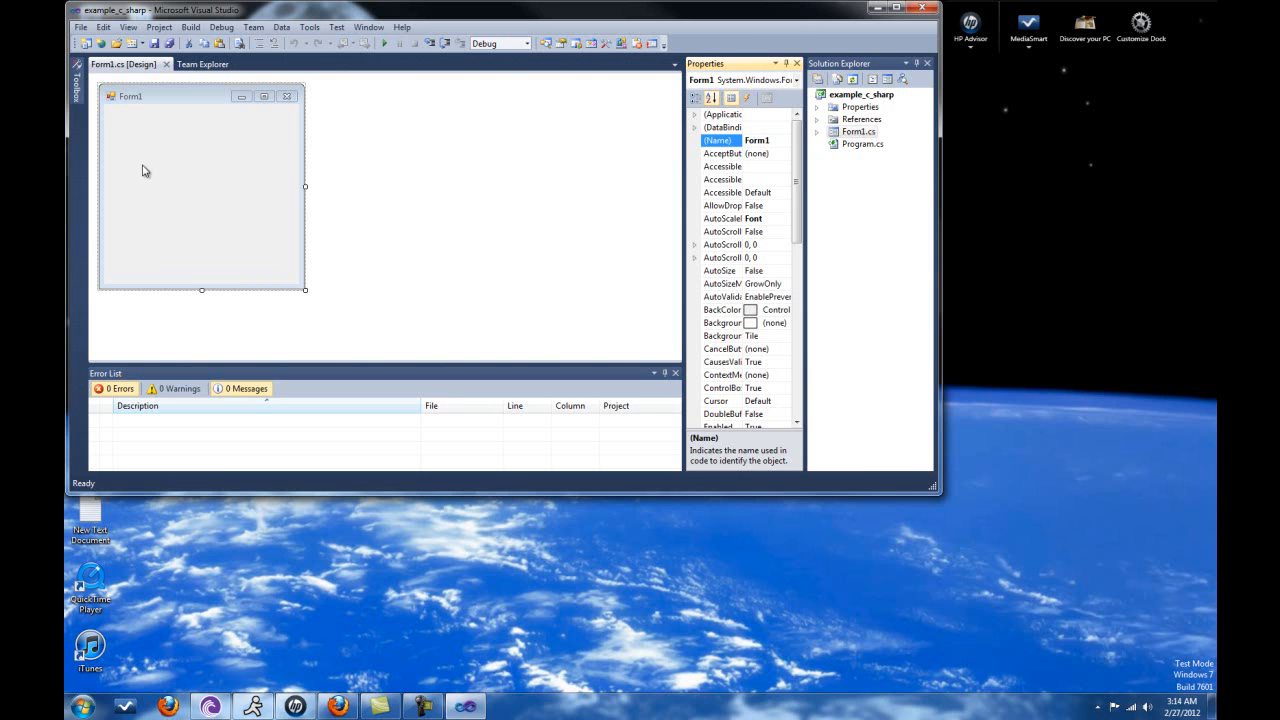
Rename the form to frm1, then back to Form1.
double_click(757, 140)
left_click(770, 140)
left_click_drag(757, 140, 783, 142)
double_click(757, 140)
type("frm1")
key("Return")
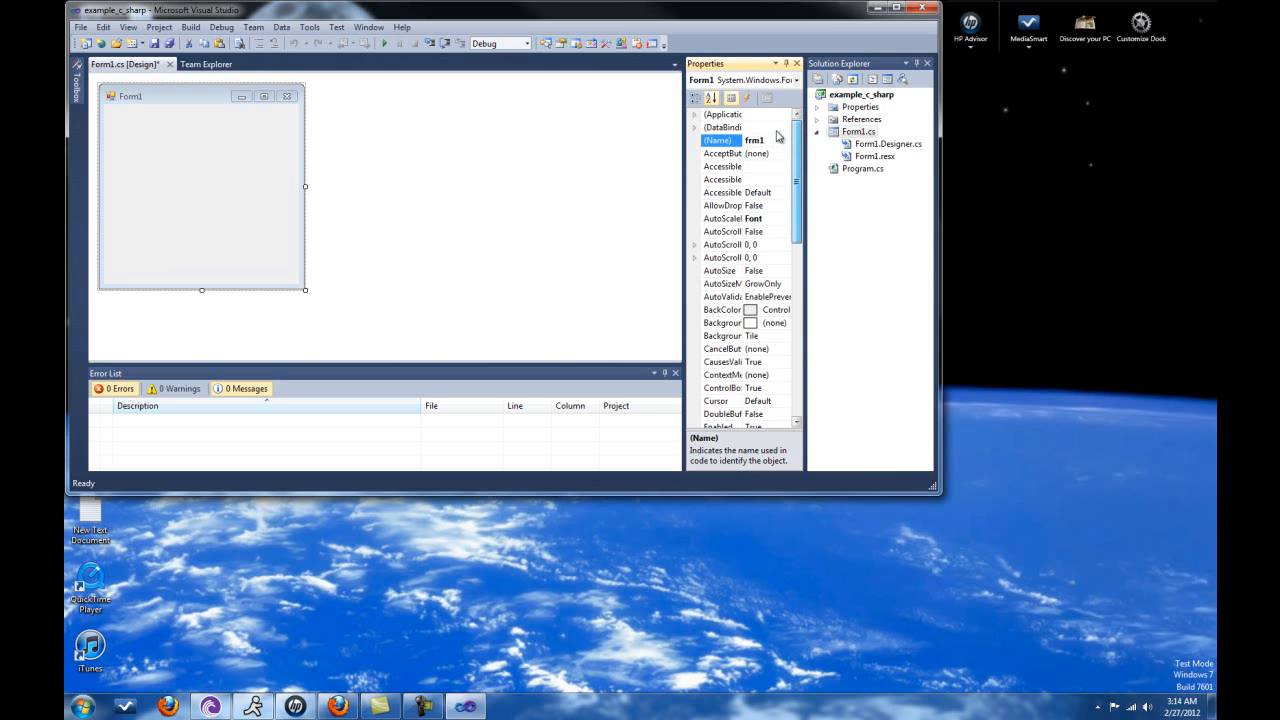
double_click(762, 140)
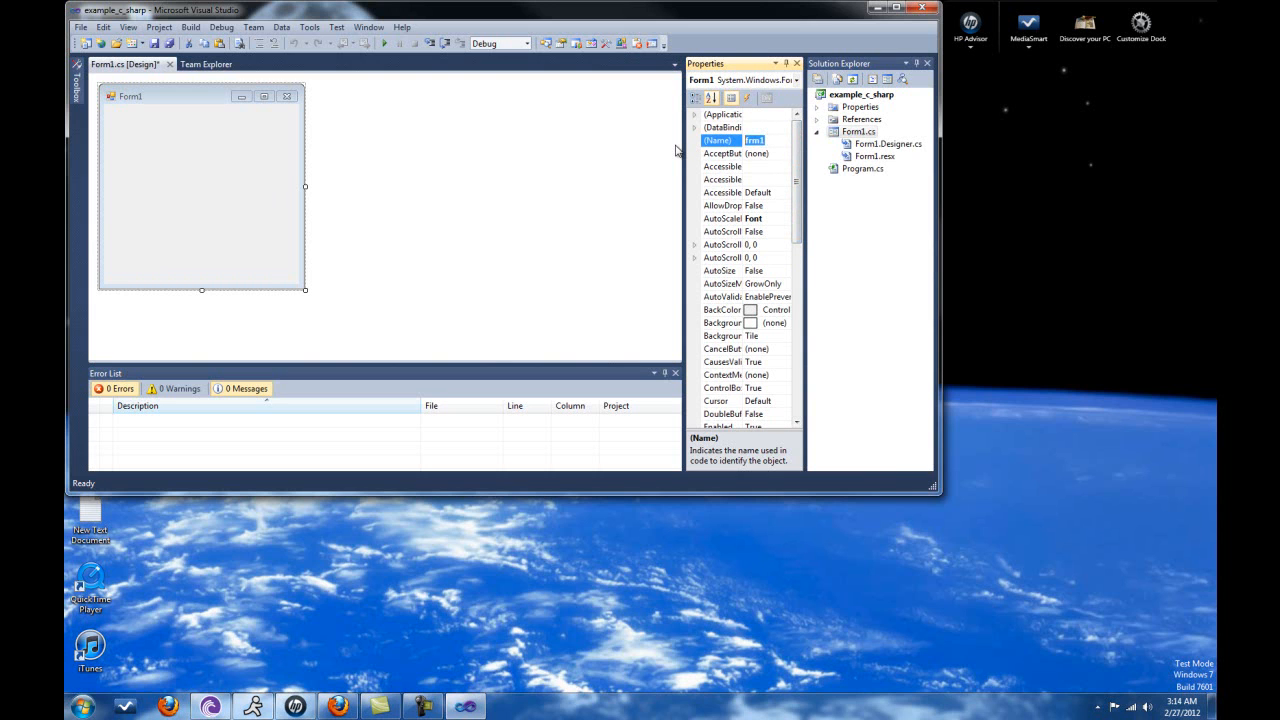
type("Form")
key("Return")
Set the form's Text property so its title bar reads Form.
left_click(784, 141)
left_click_drag(796, 150, 796, 400)
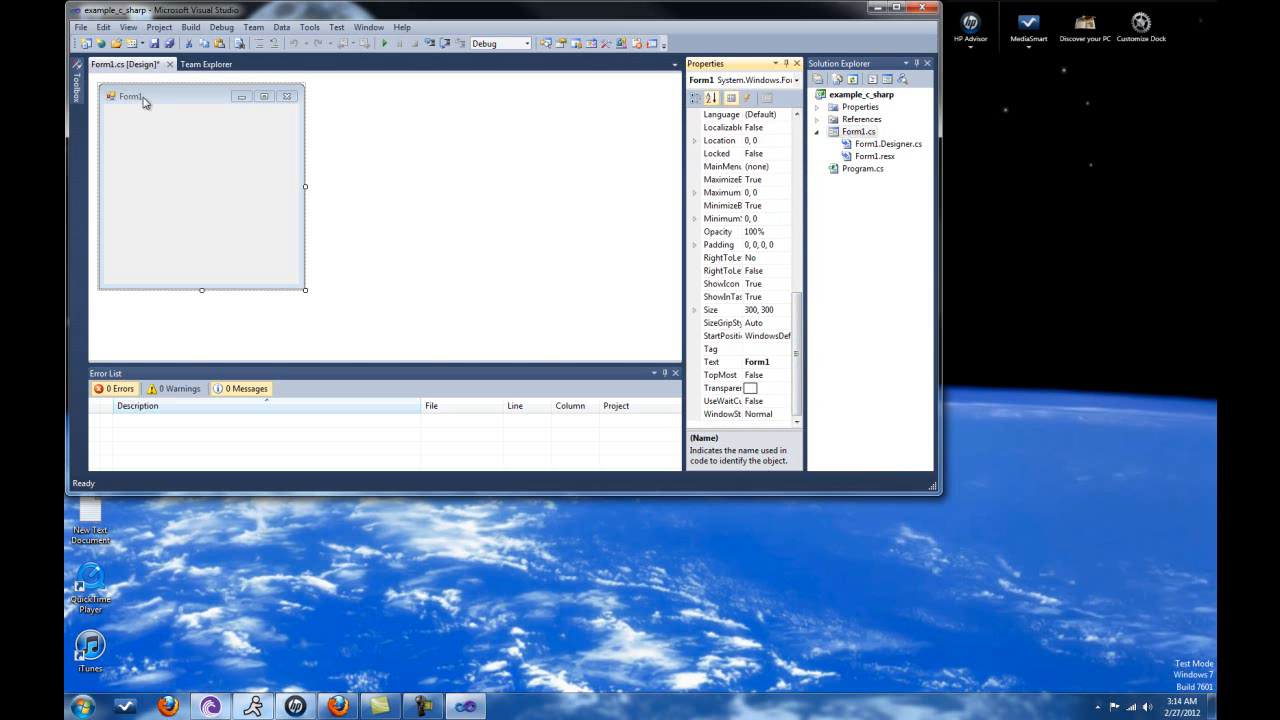
left_click(757, 362)
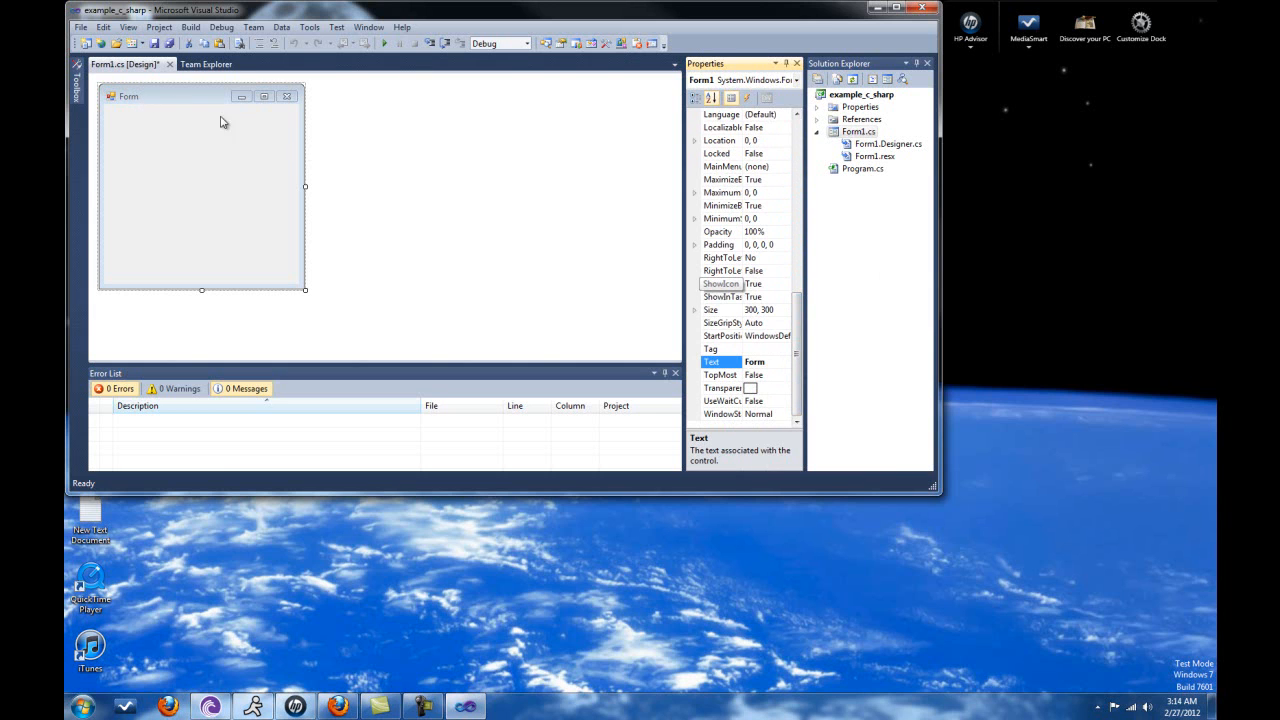
left_click_drag(796, 338, 800, 120)
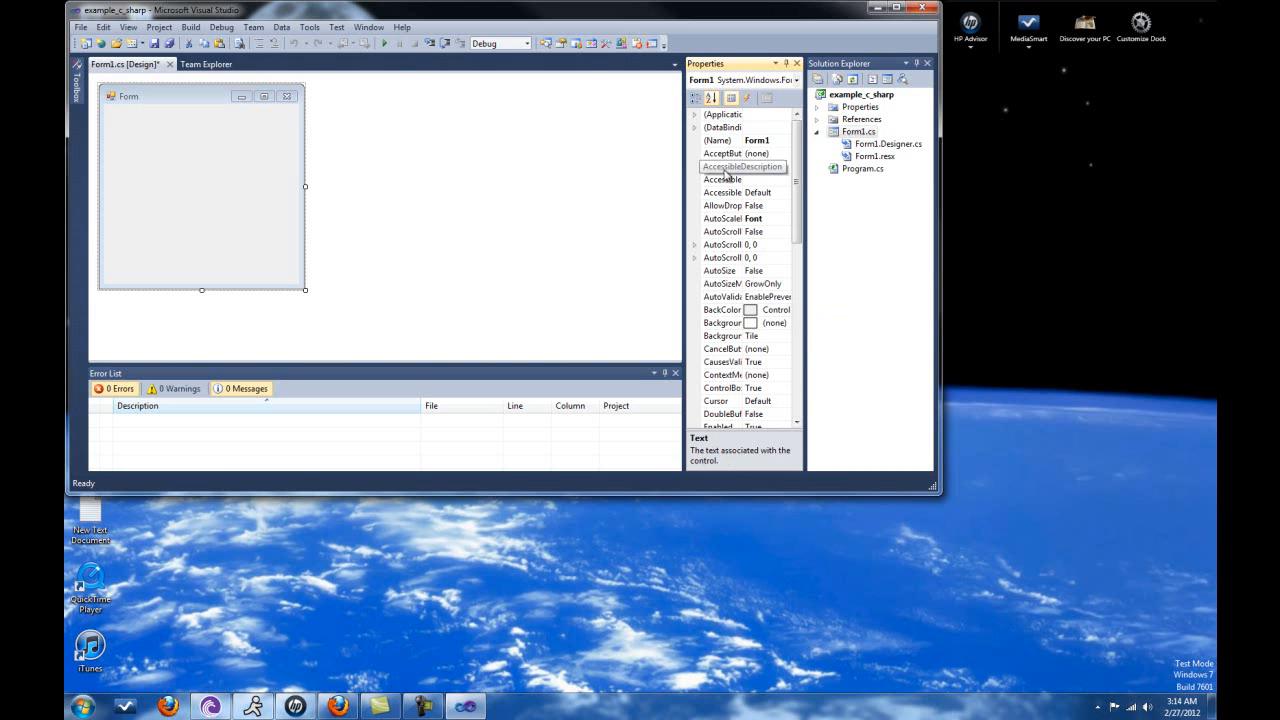
Drag a Label (label1) from the Toolbox near the top of the form, then select the form.
left_click(722, 179)
left_click(722, 244)
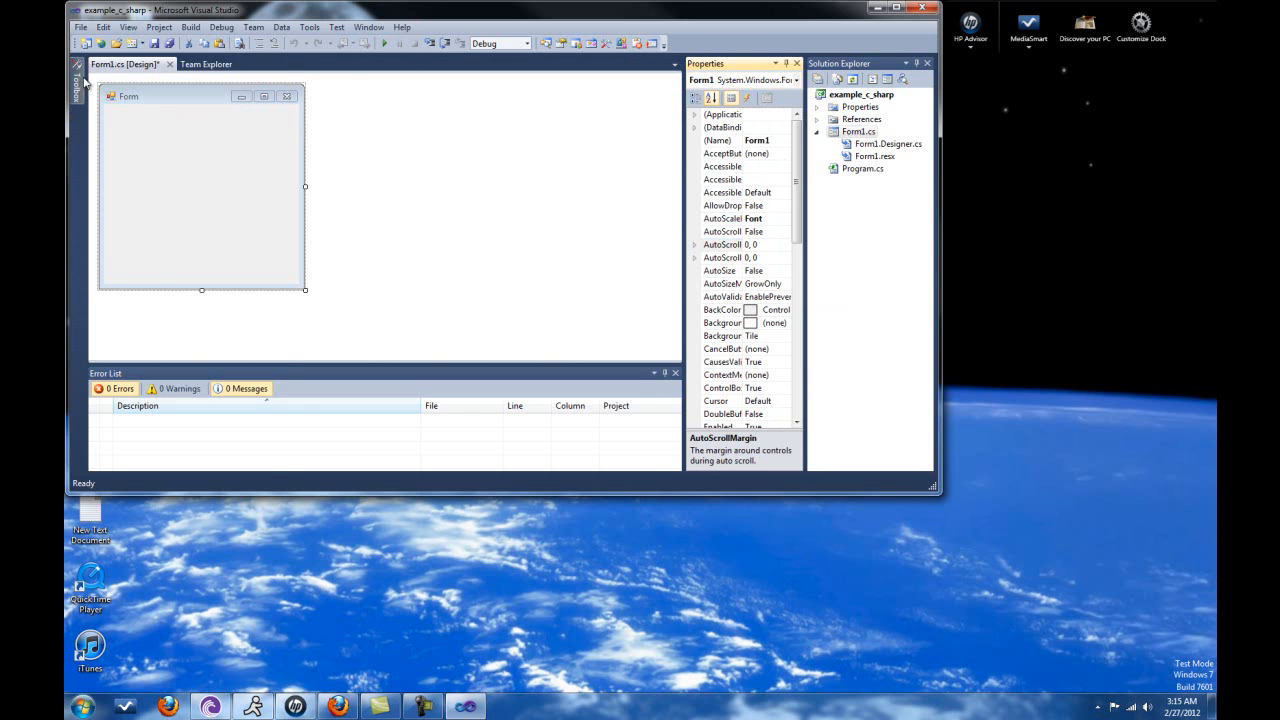
mouse_move(76, 80)
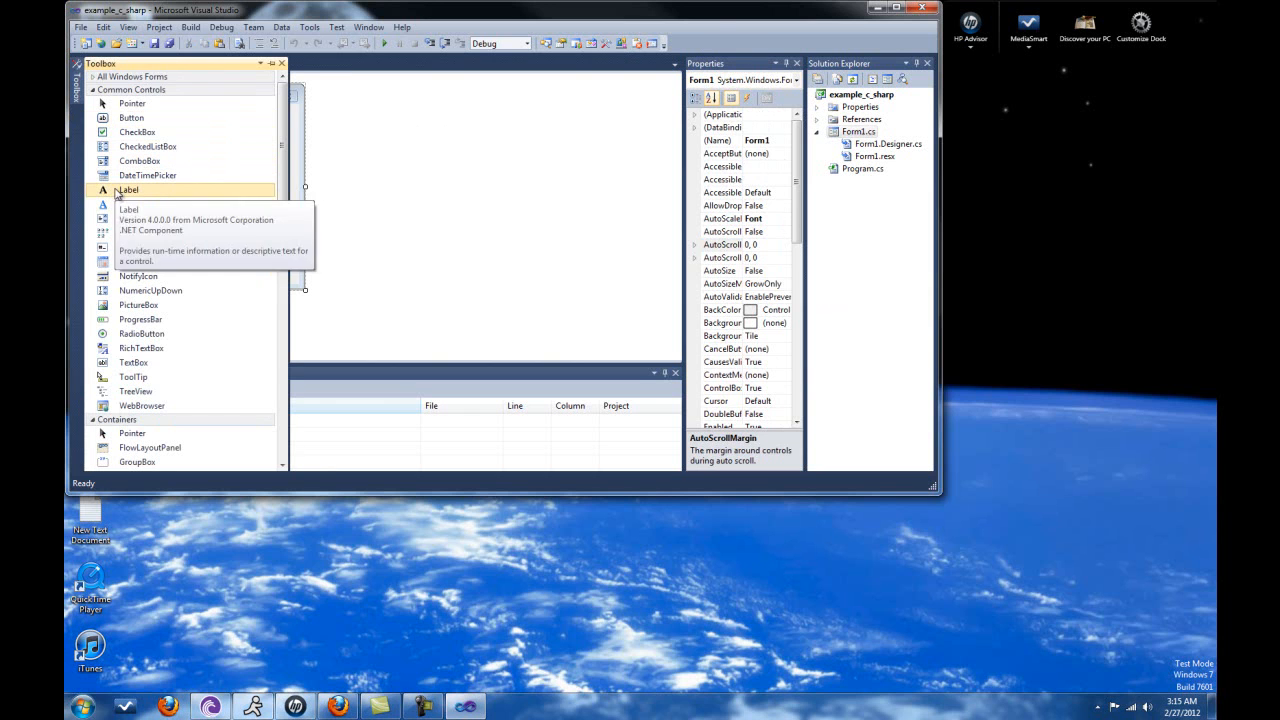
left_click(129, 190)
mouse_move(129, 190)
left_mouse_down()
mouse_move(300, 275)
mouse_move(190, 142)
left_mouse_up()
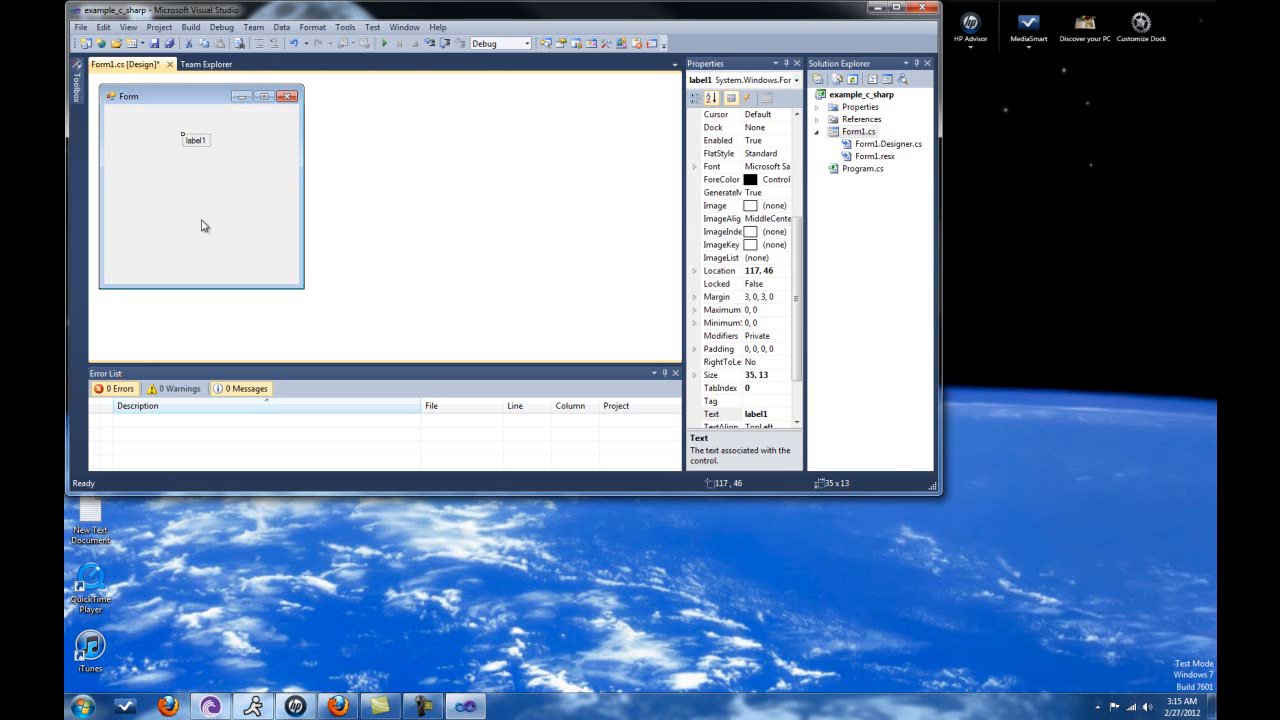
left_click(203, 225)
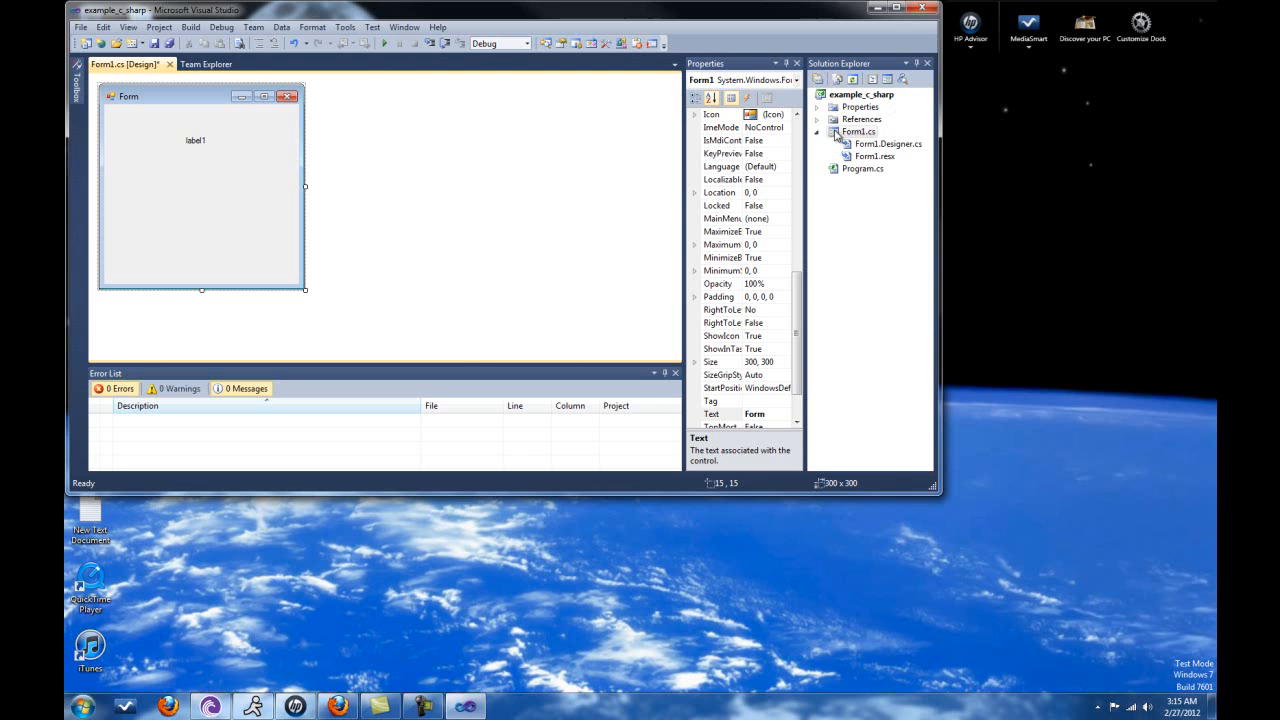
left_click(837, 137)
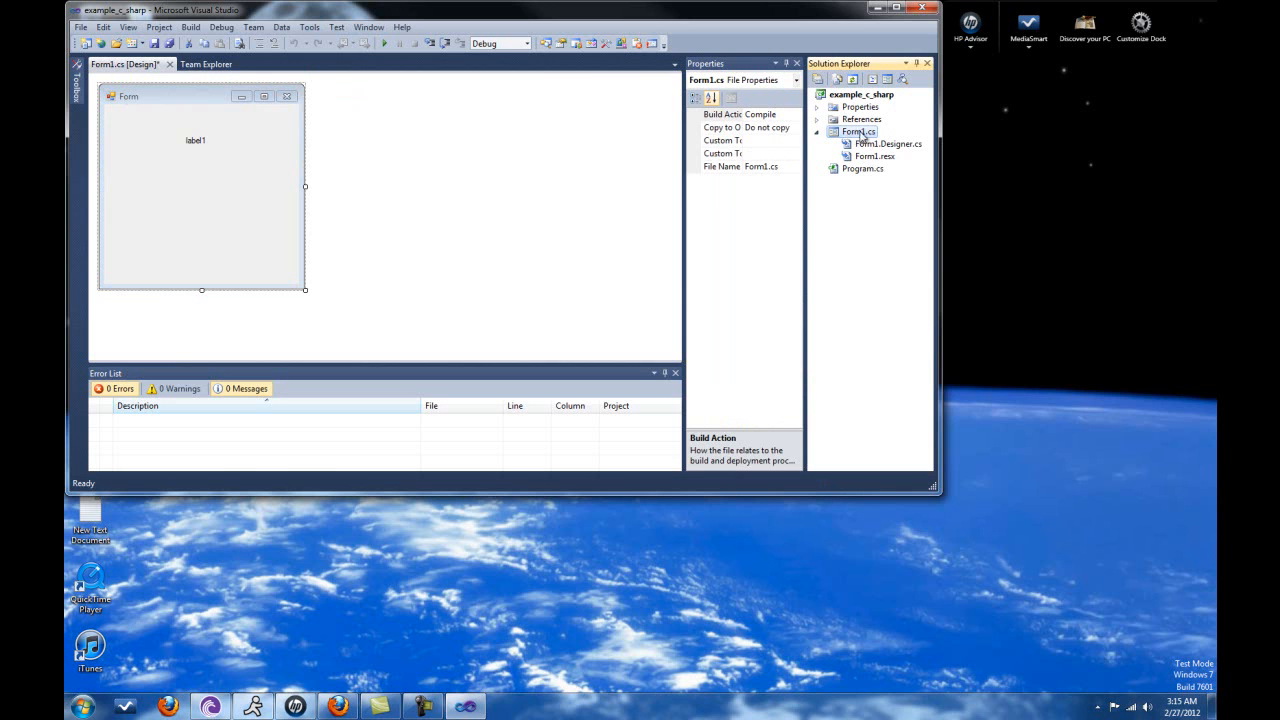
left_click(260, 205)
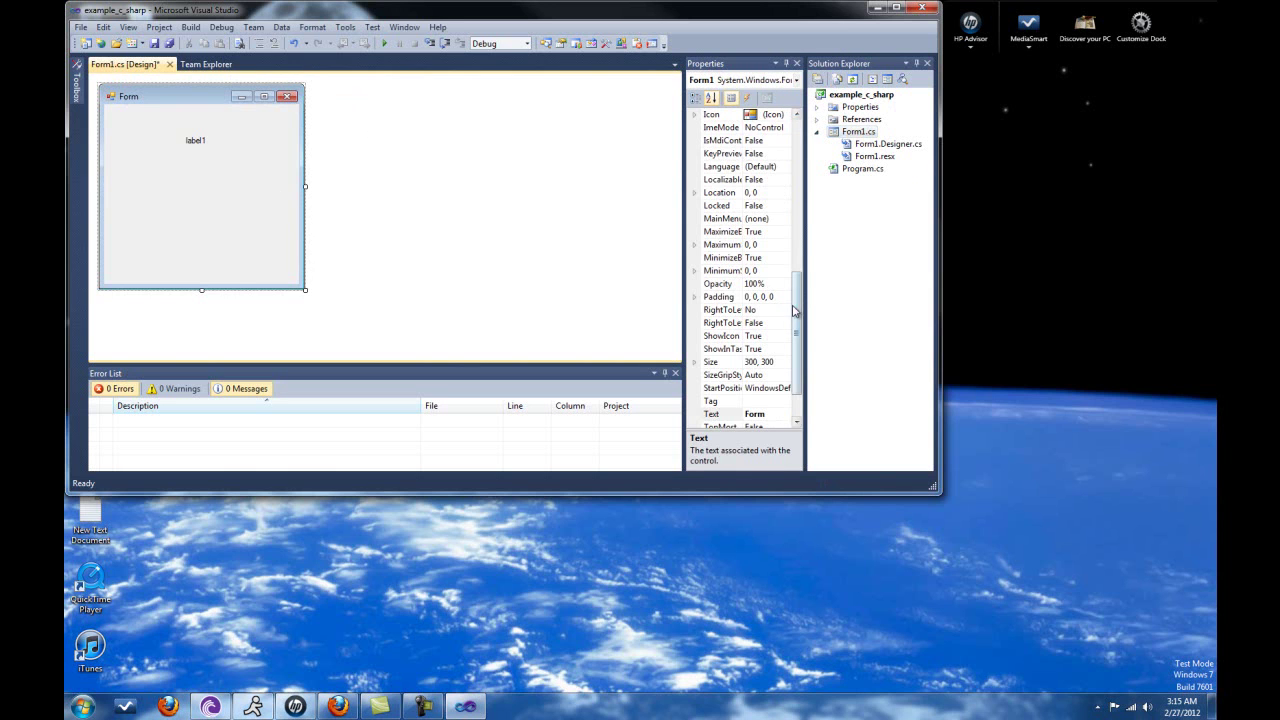
left_click_drag(797, 310, 797, 140)
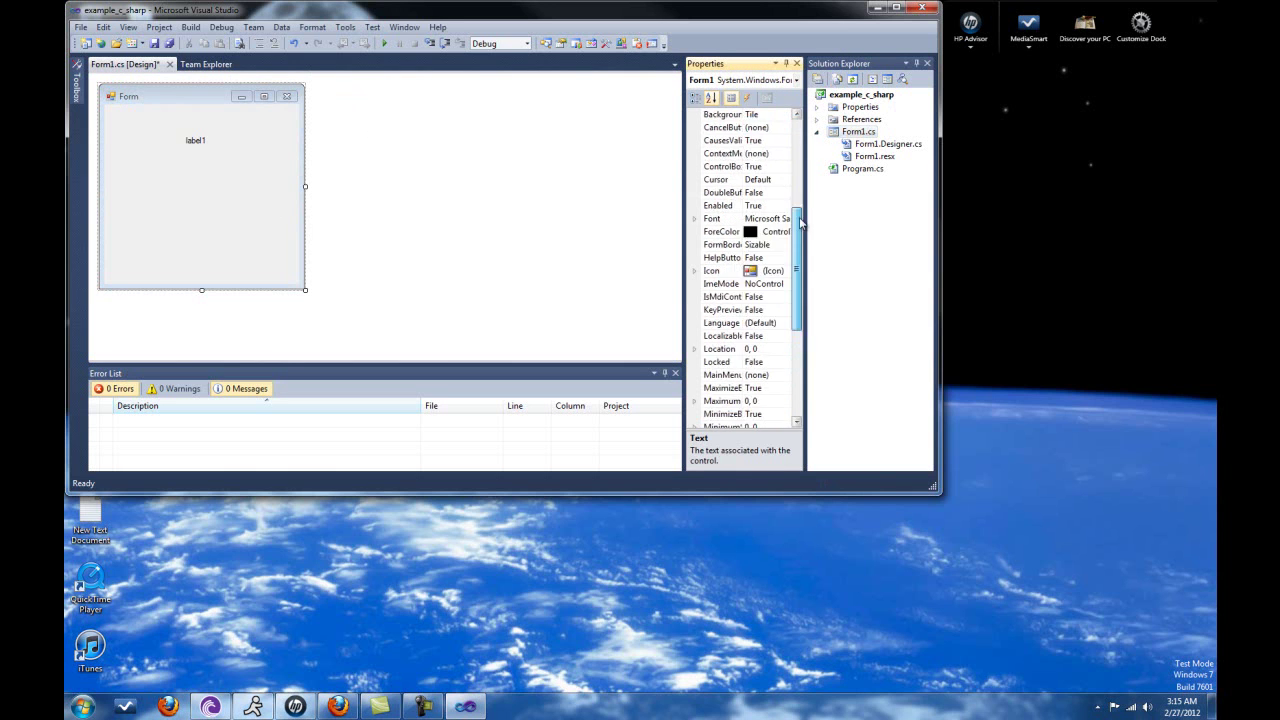
left_click(855, 132)
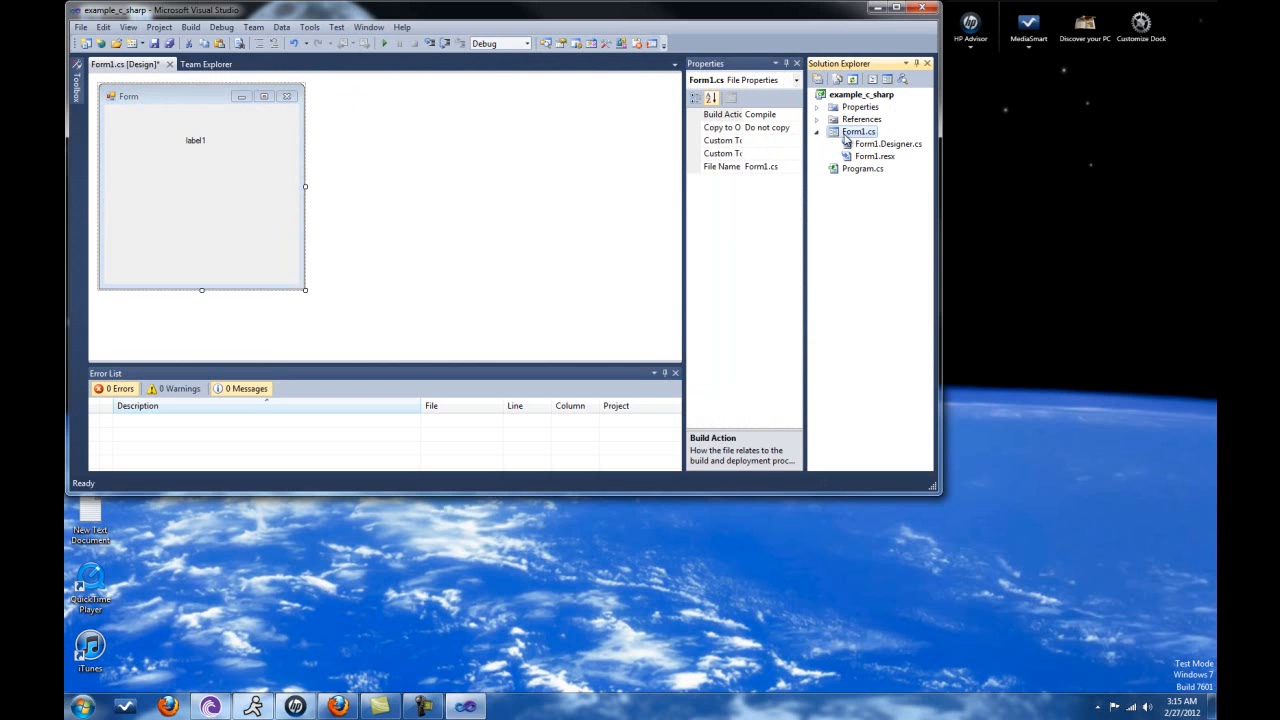
key("Escape")
left_click(169, 104)
Show Form1.cs in the designer, then open its source code via View Code.
right_click(853, 131)
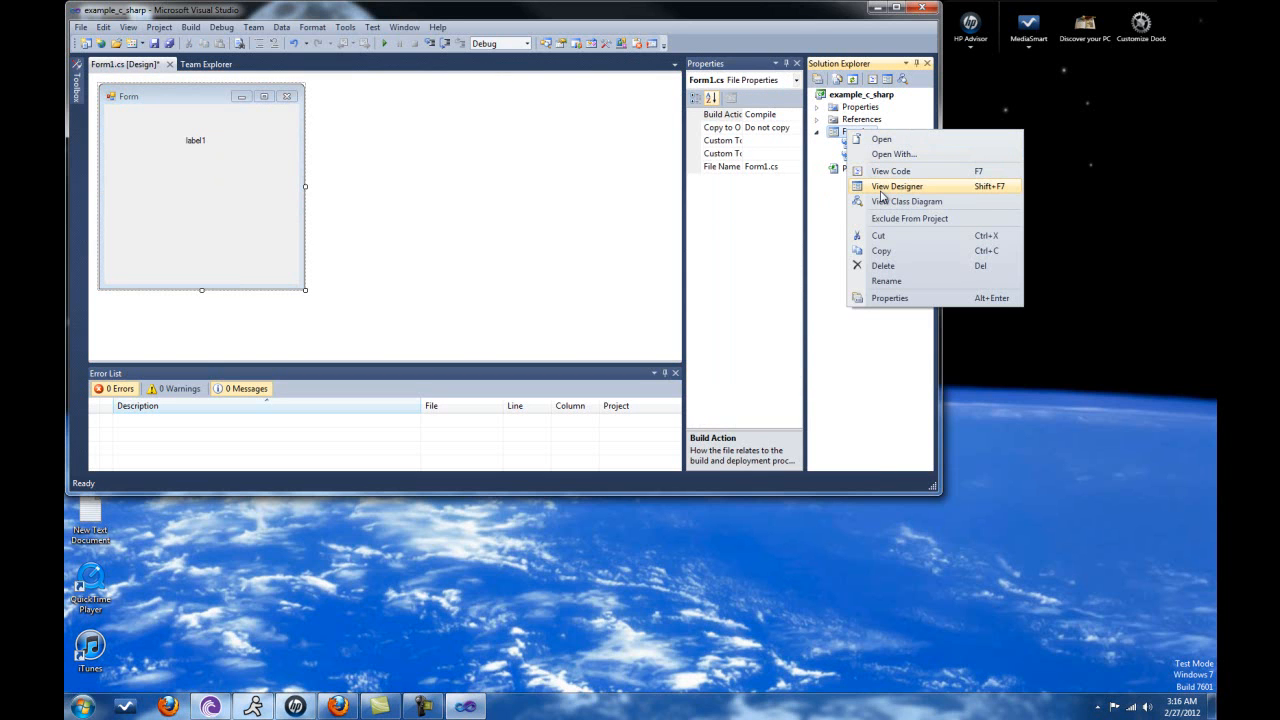
left_click(162, 204)
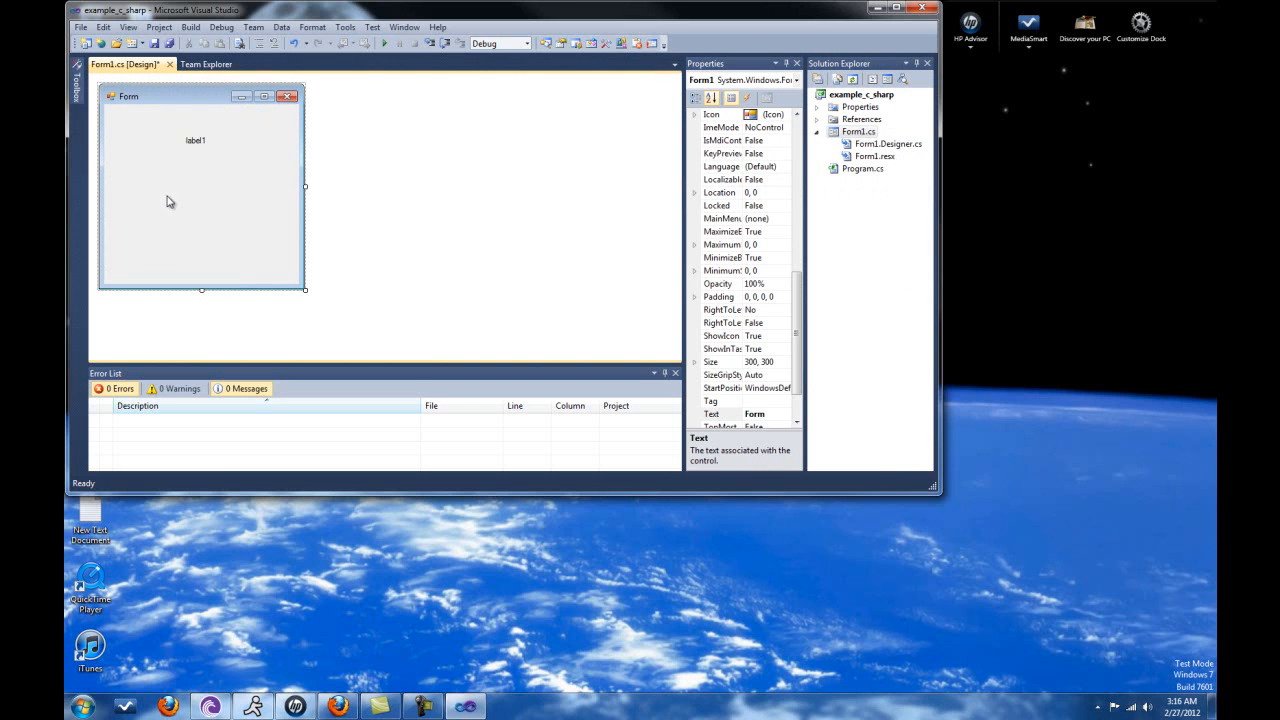
left_click(874, 82)
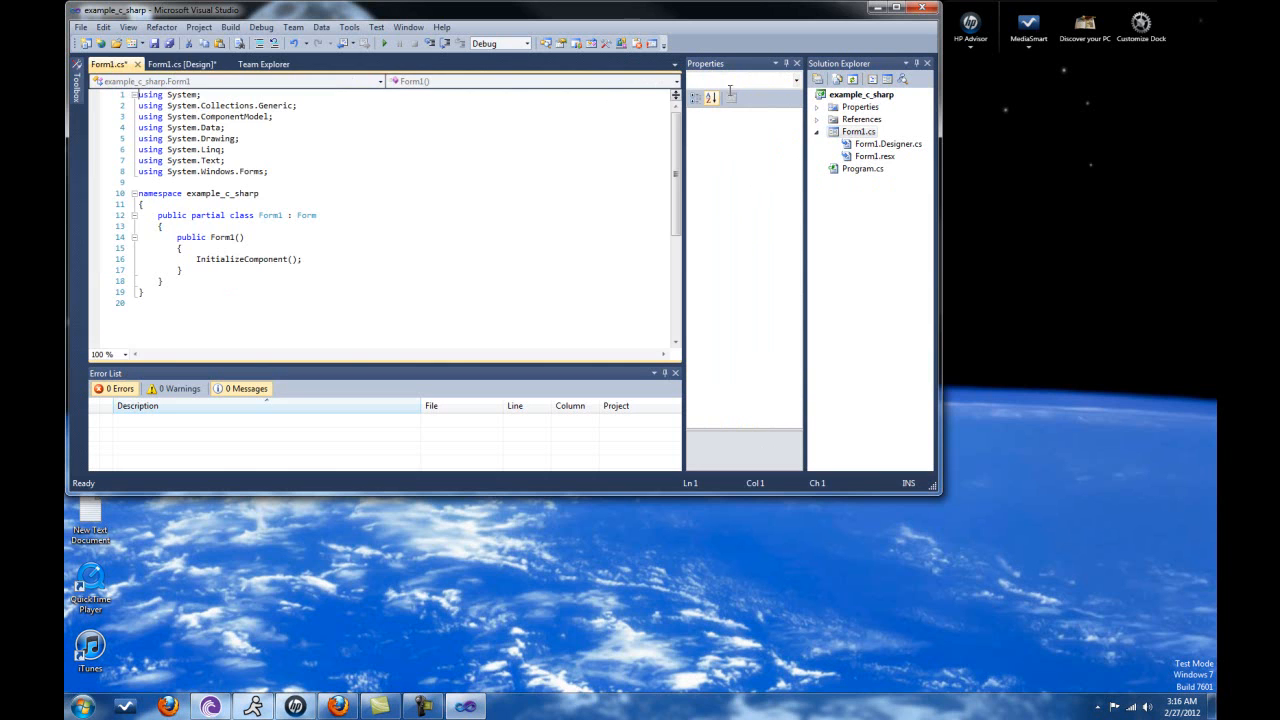
Switch between the designer and Form1.cs code tabs, ending on the code.
left_click(175, 67)
left_click(115, 66)
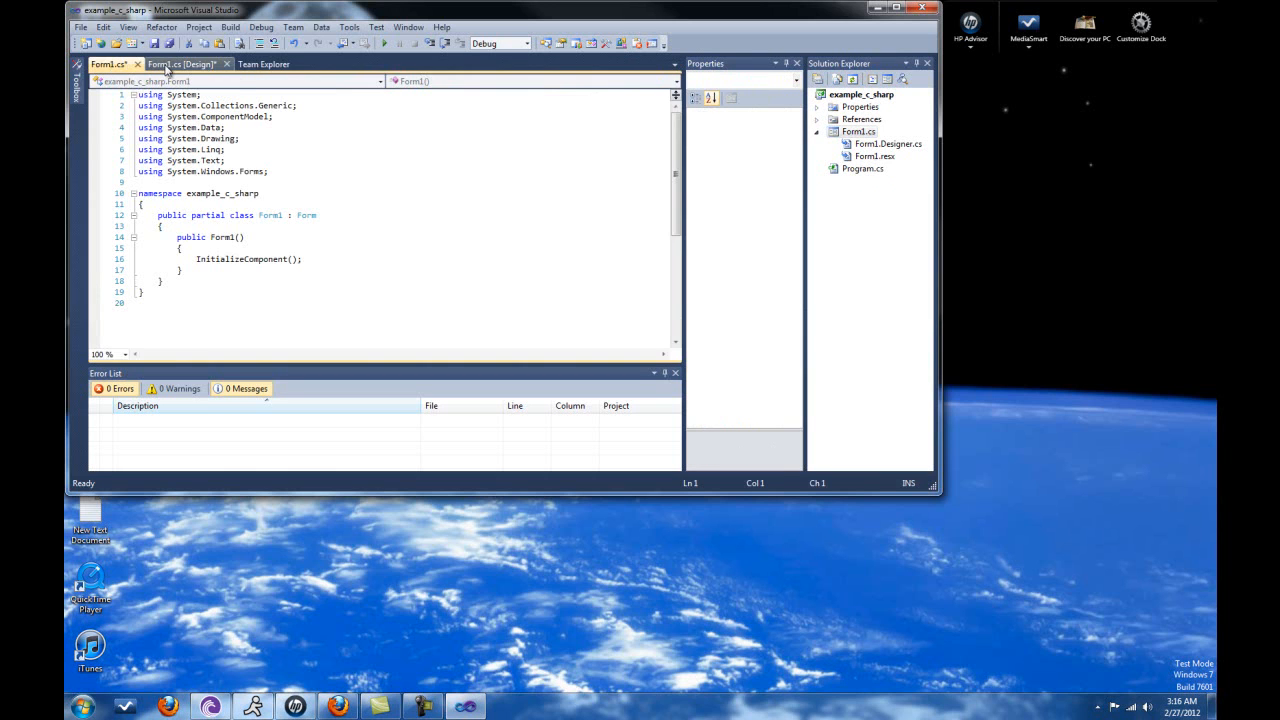
left_click(167, 68)
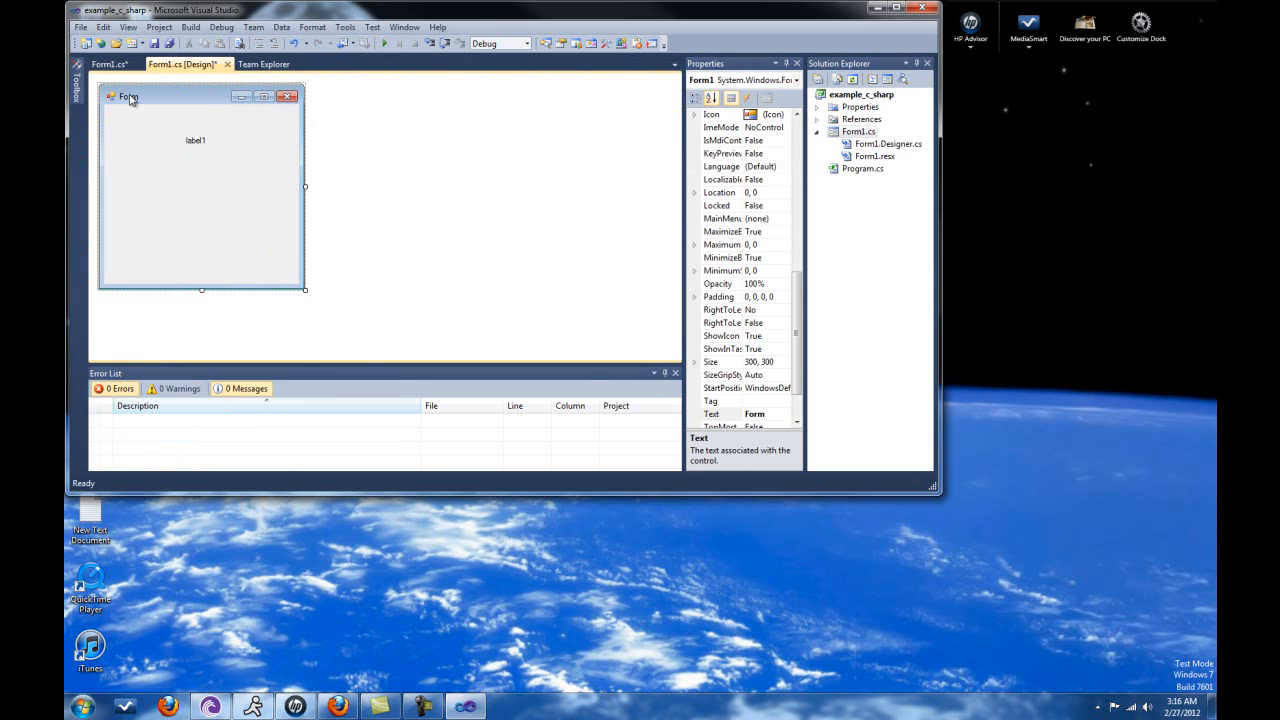
left_click(108, 64)
mouse_move(76, 87)
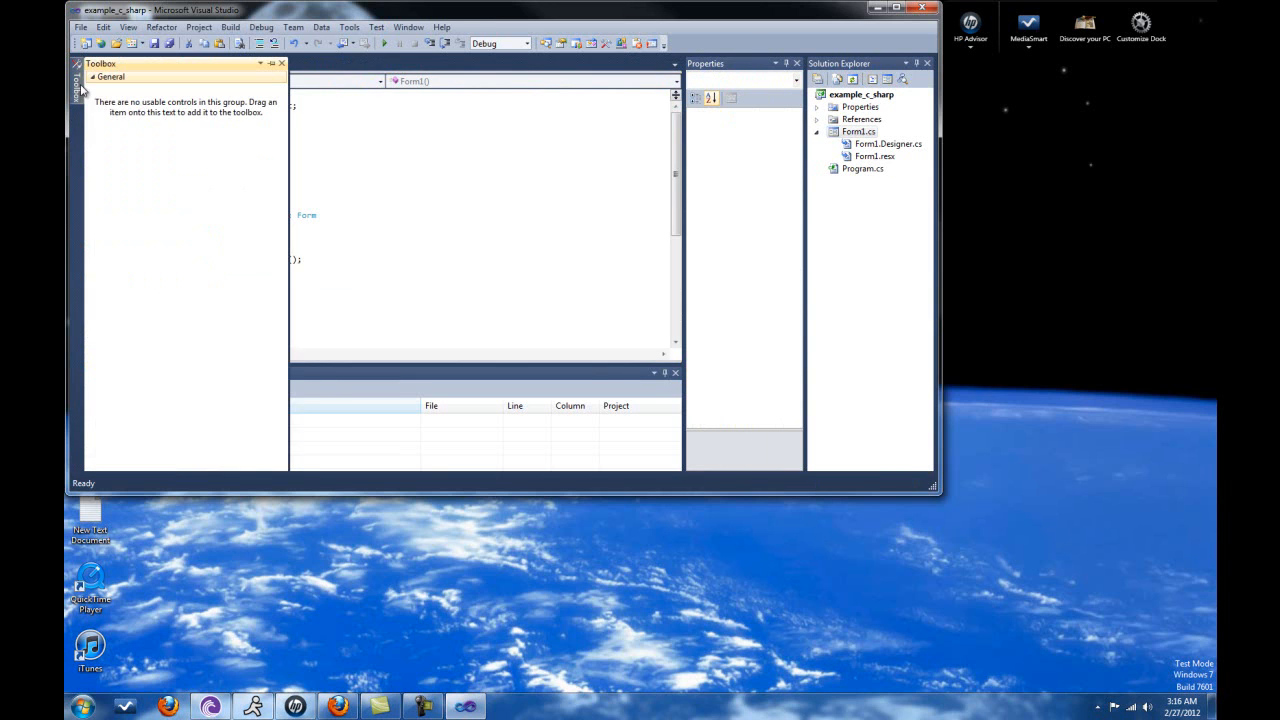
Pin then auto-hide the Toolbox and place the caret on the using System.Text line.
left_click(272, 63)
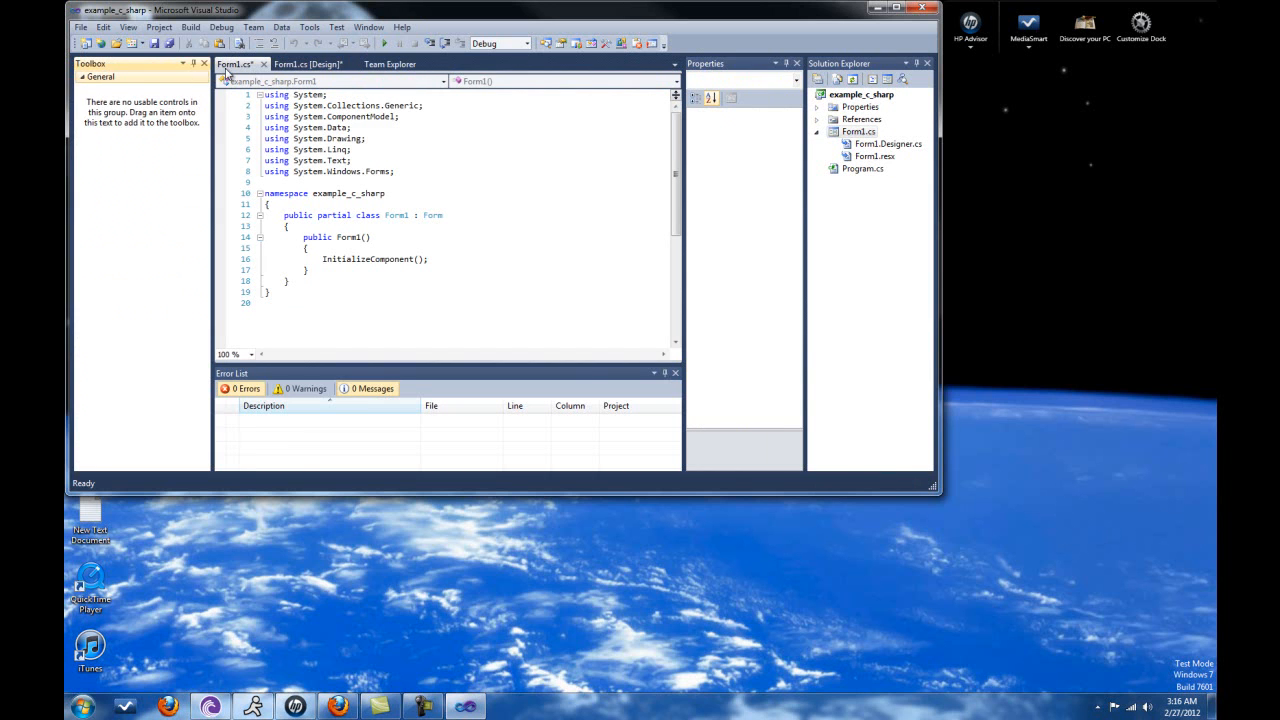
left_click(194, 64)
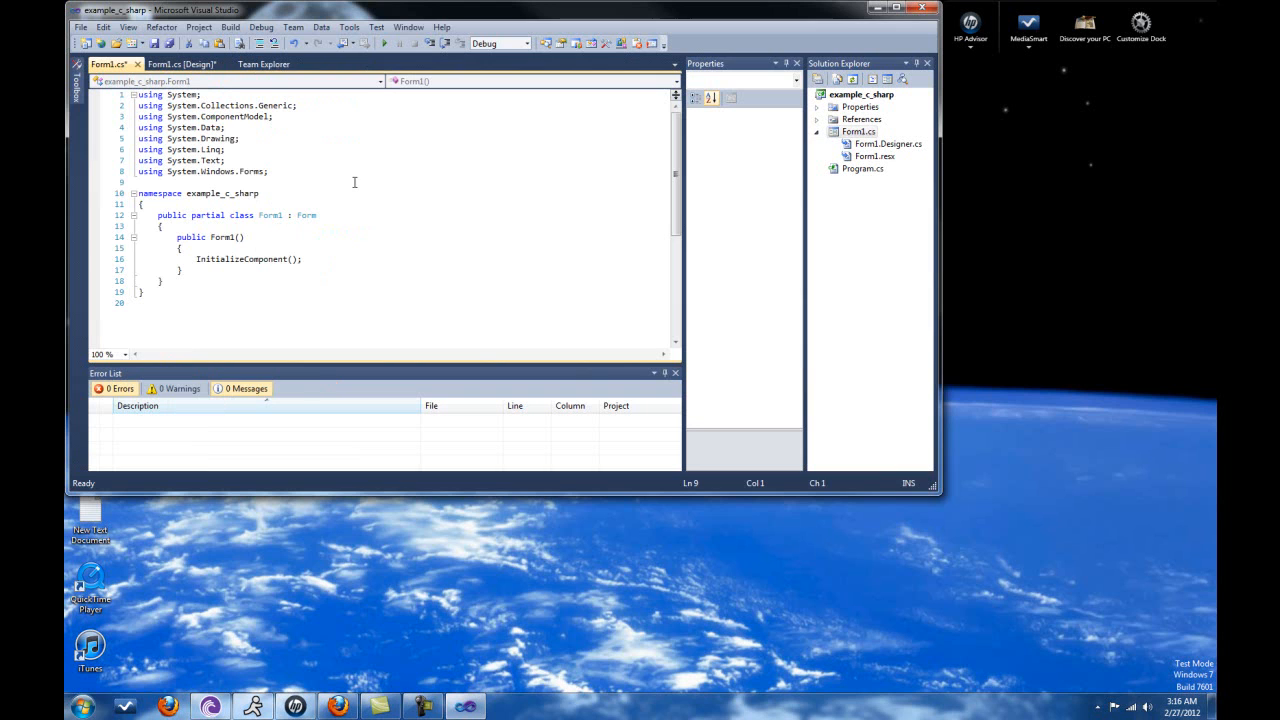
left_click(295, 162)
mouse_move(270, 172)
left_mouse_down()
mouse_move(130, 90)
mouse_move(218, 118)
left_mouse_up()
left_click(255, 112)
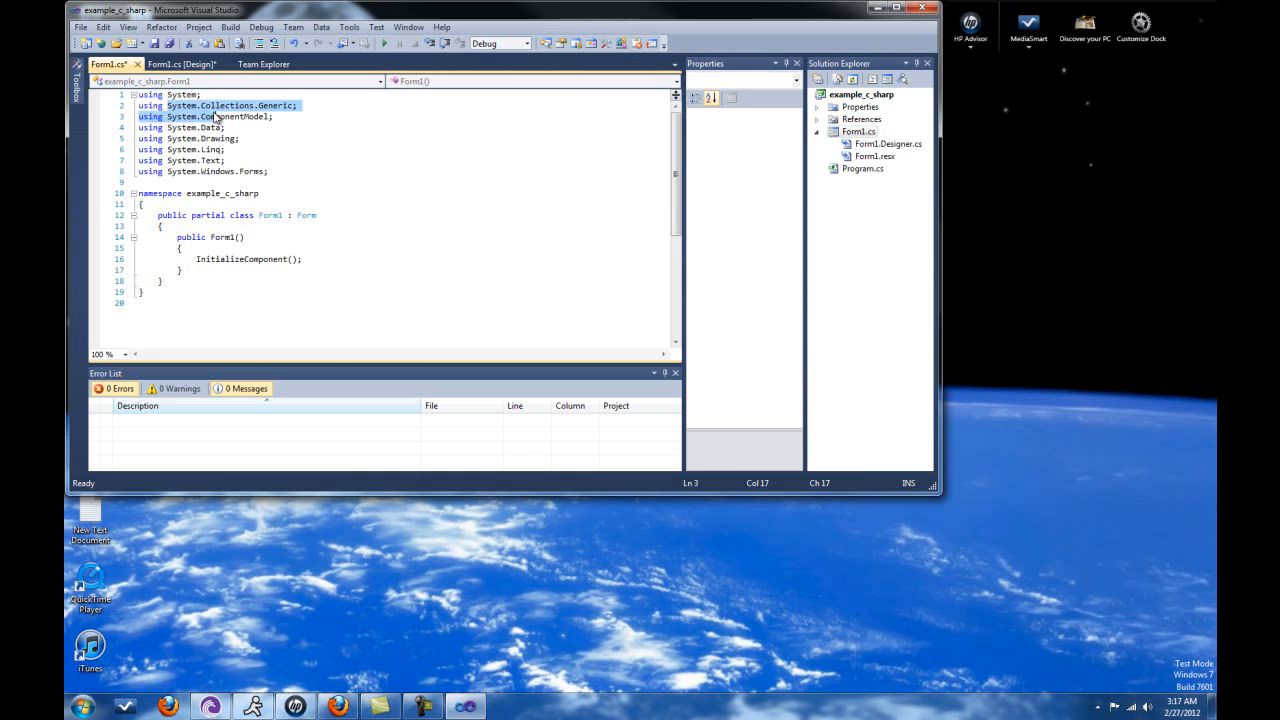
left_click(205, 150)
left_click_drag(140, 160, 228, 172)
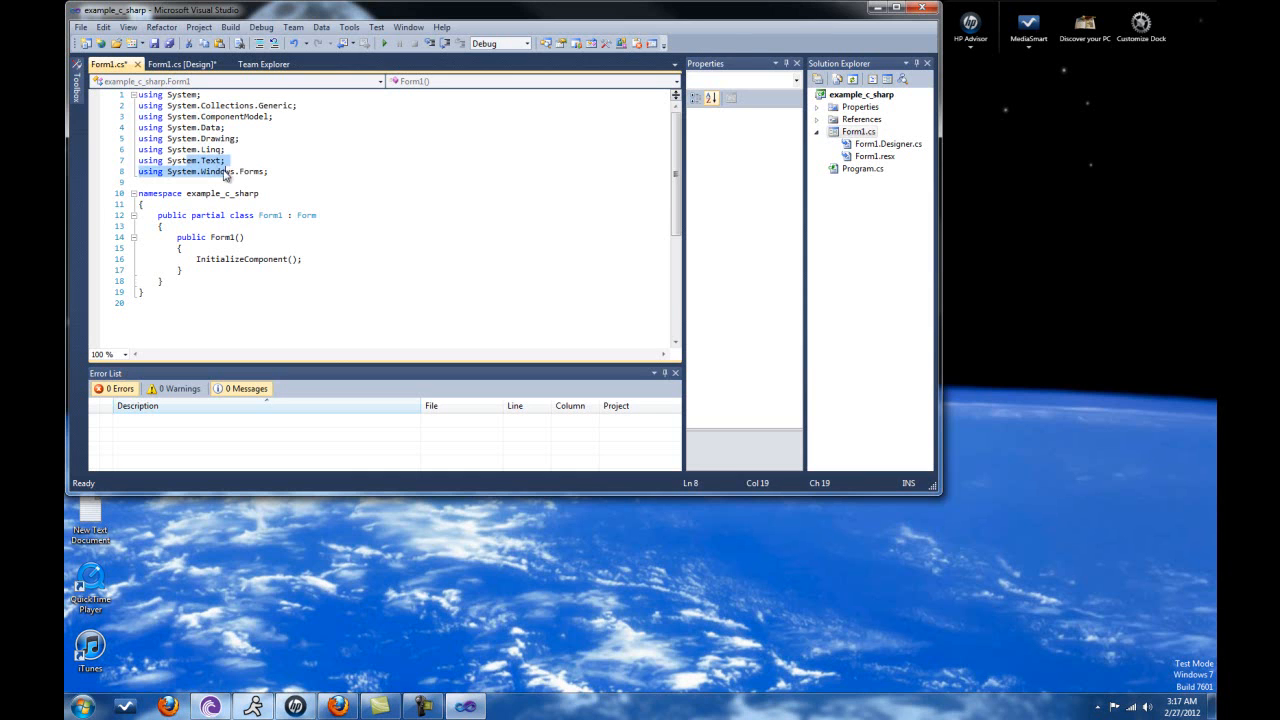
left_click(188, 130)
left_click_drag(180, 94, 180, 172)
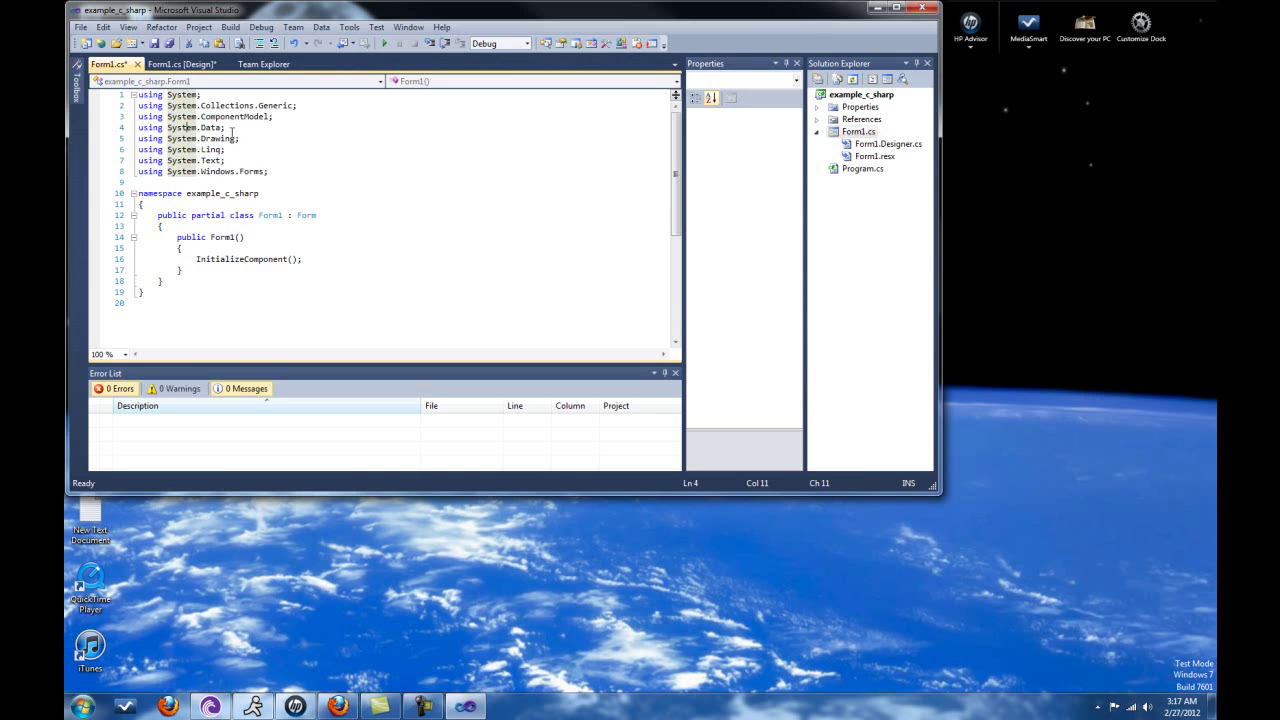
left_click(272, 172)
double_click(180, 172)
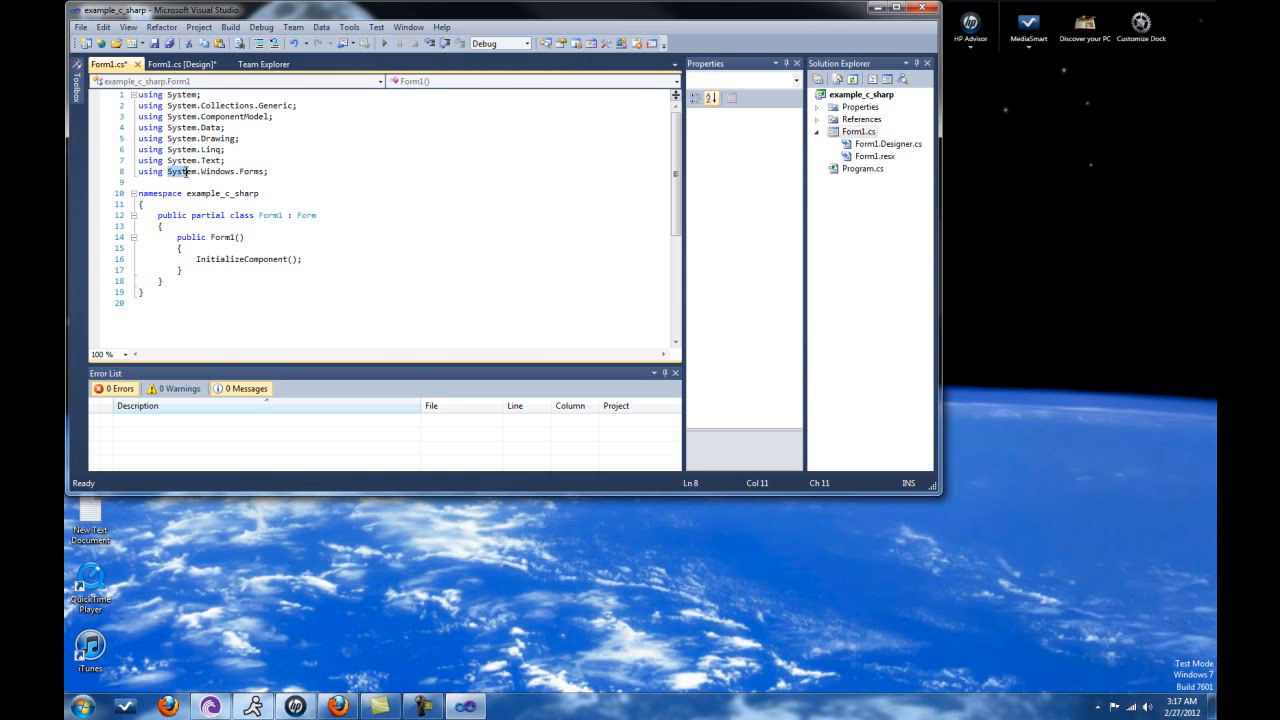
left_click(204, 172)
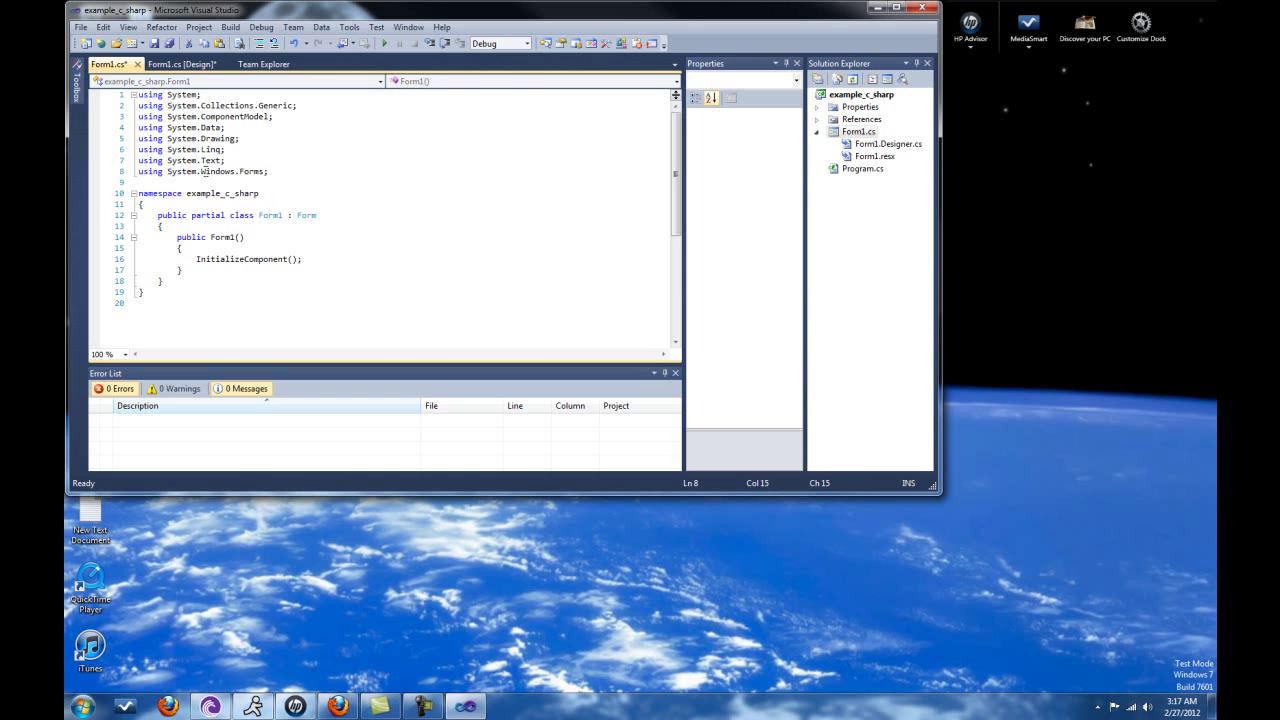
left_click(181, 64)
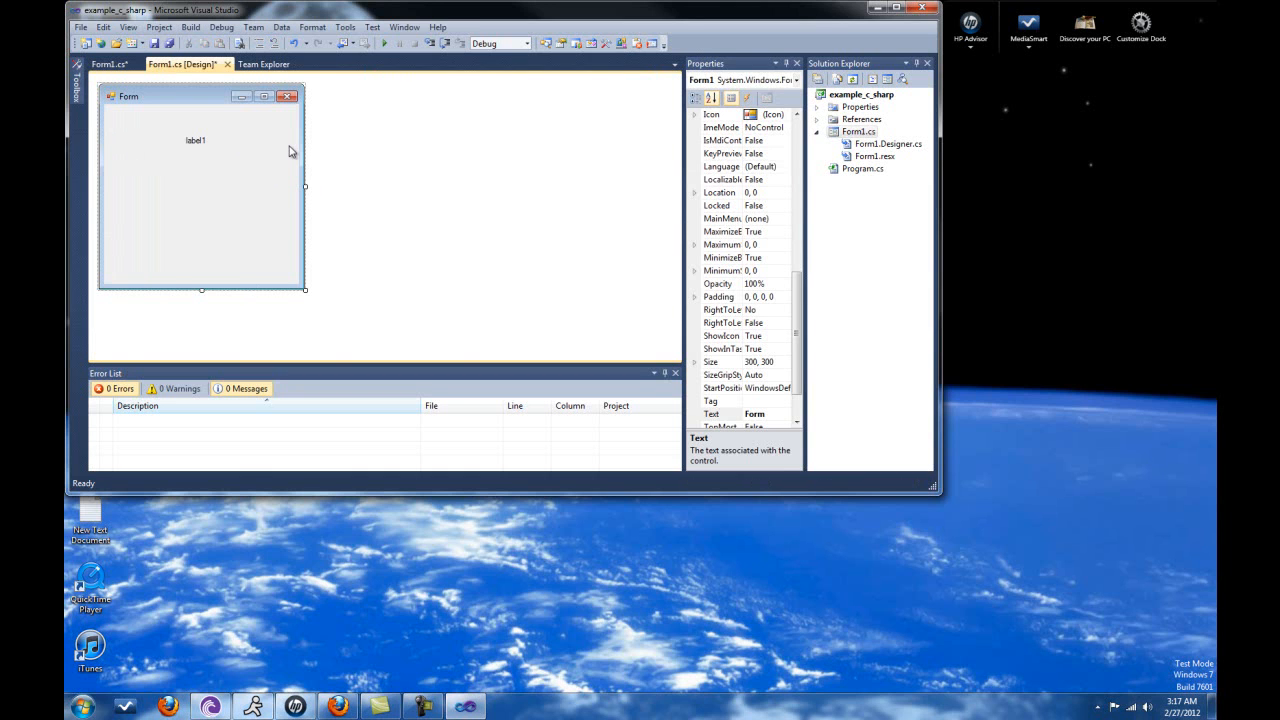
left_click(108, 64)
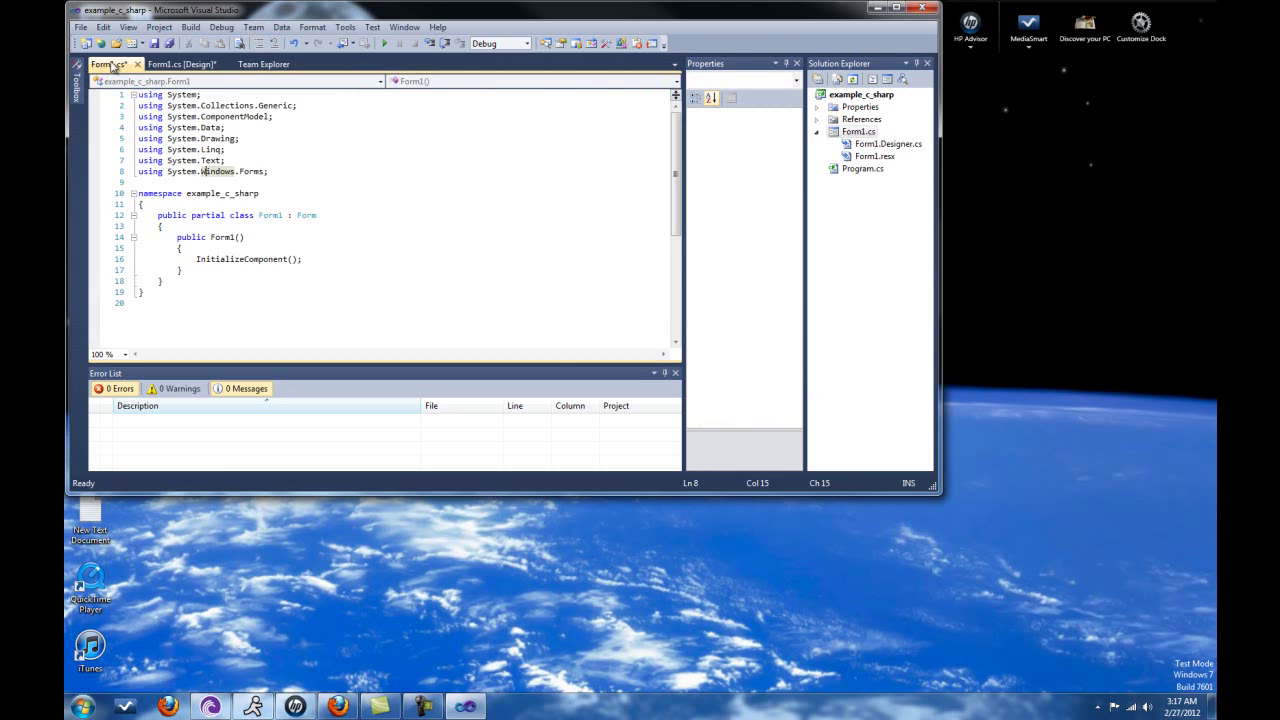
left_click(210, 160)
double_click(210, 160)
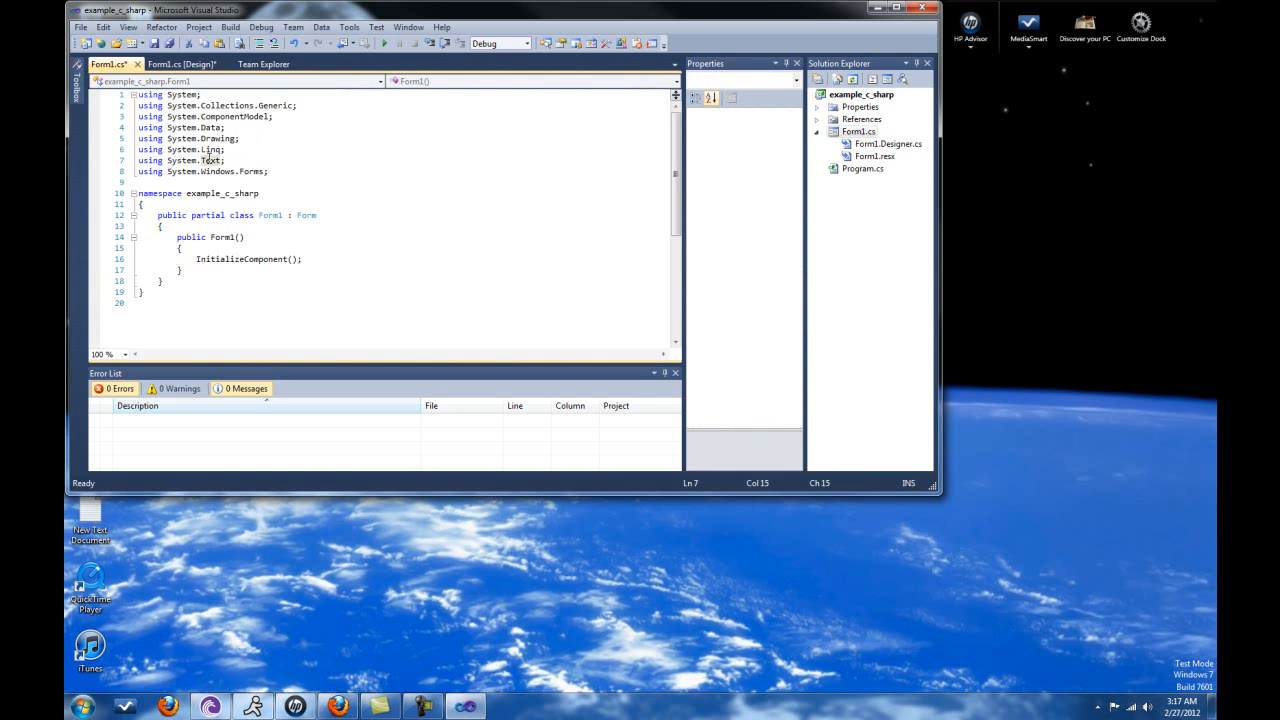
left_click(213, 139)
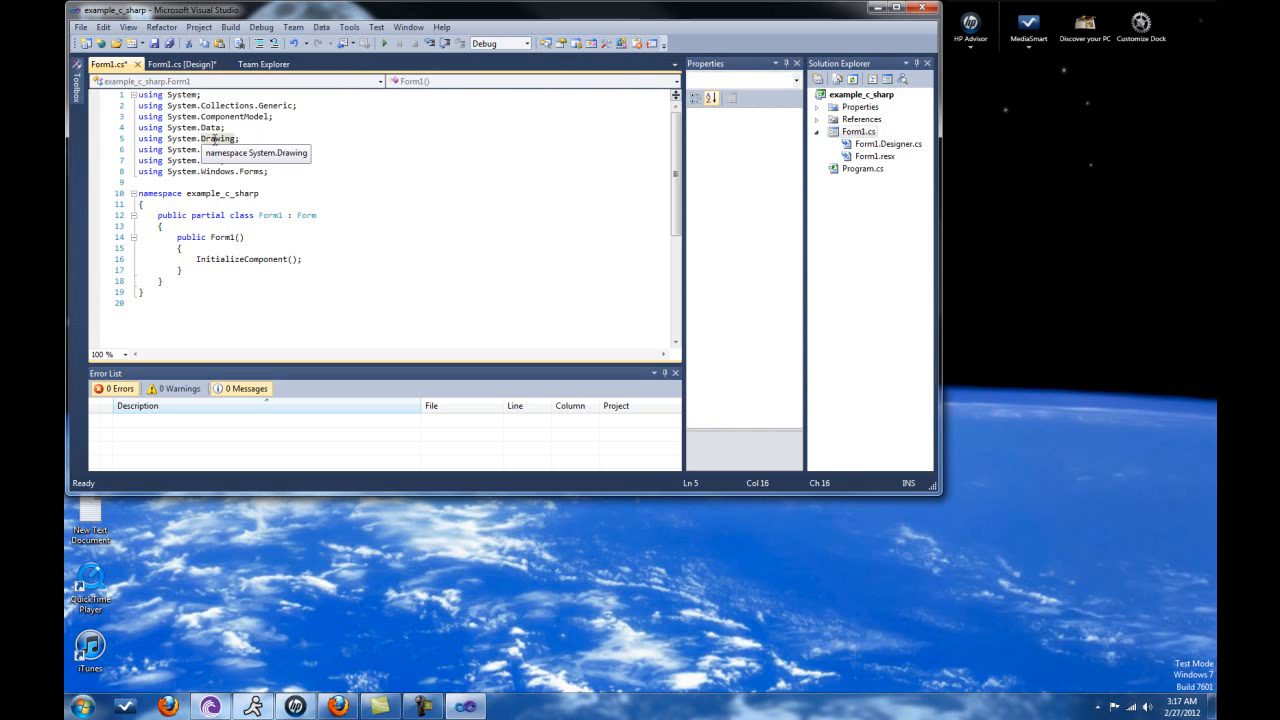
left_click(212, 128)
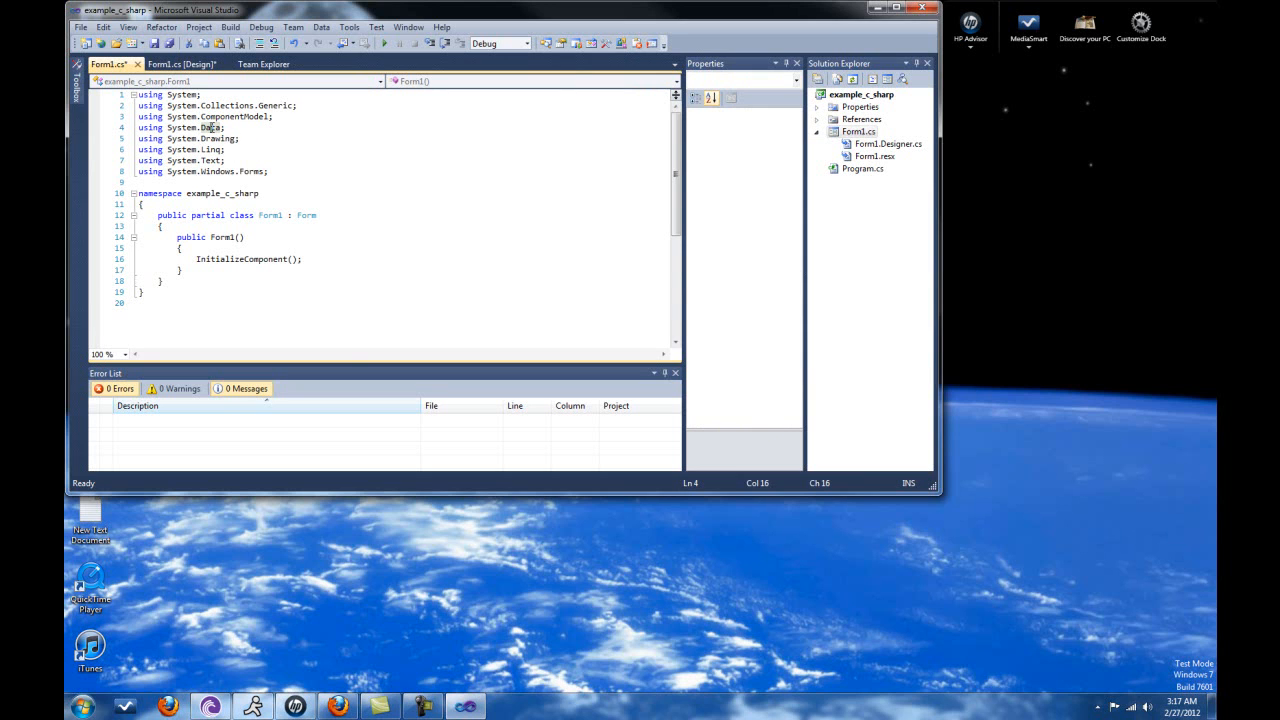
left_click(201, 138)
left_click(213, 171)
left_click_drag(304, 171, 140, 94)
left_click(282, 139)
key("Return")
type("using")
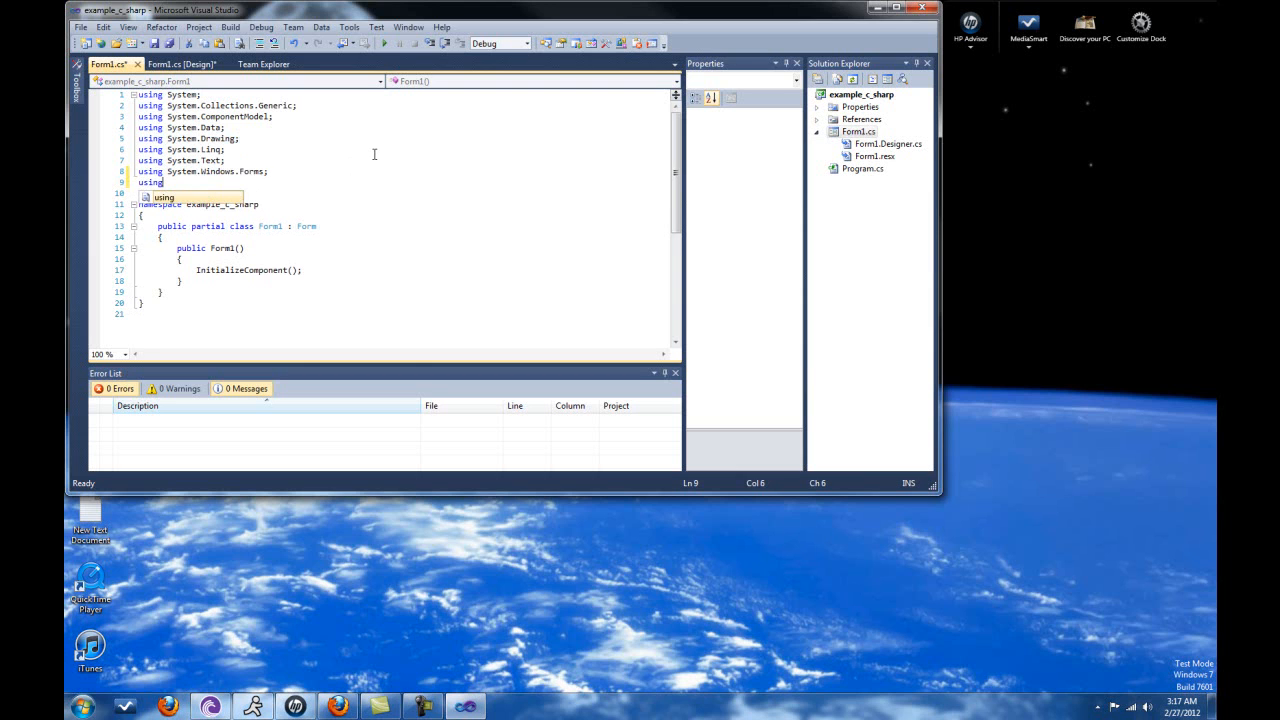
key("BackSpace")
key("BackSpace")
key("BackSpace")
key("BackSpace")
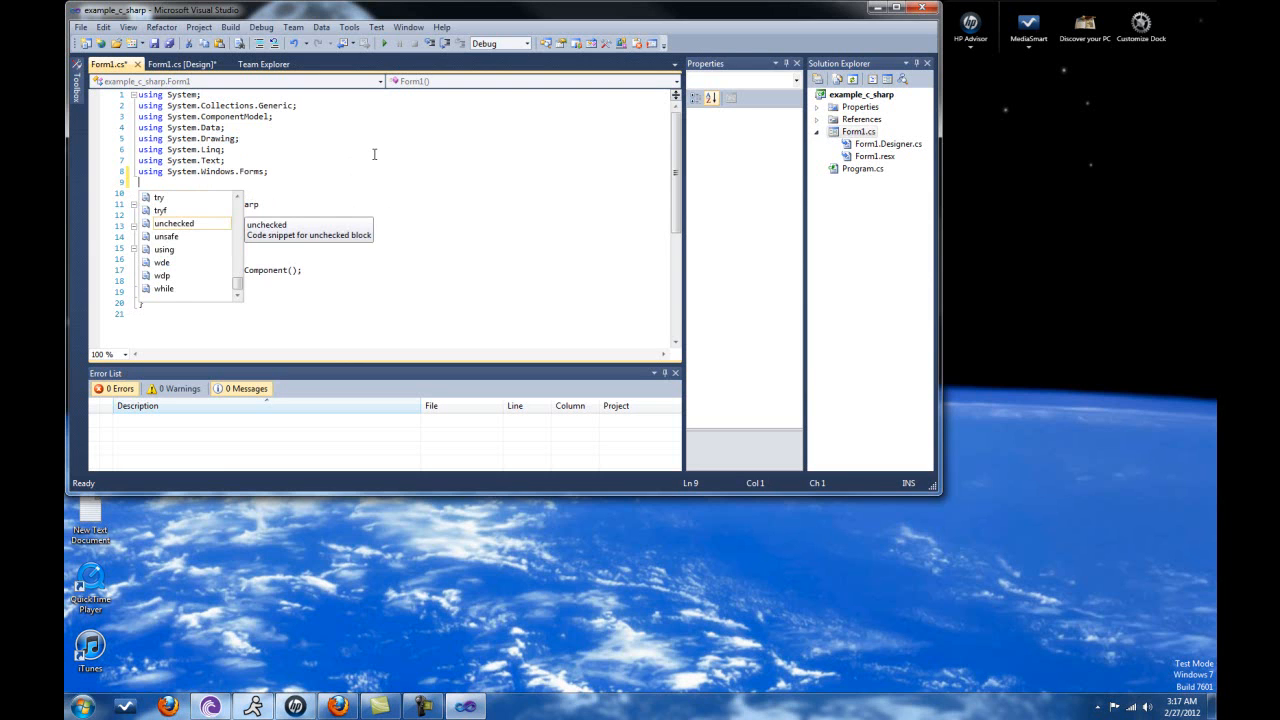
type("impor")
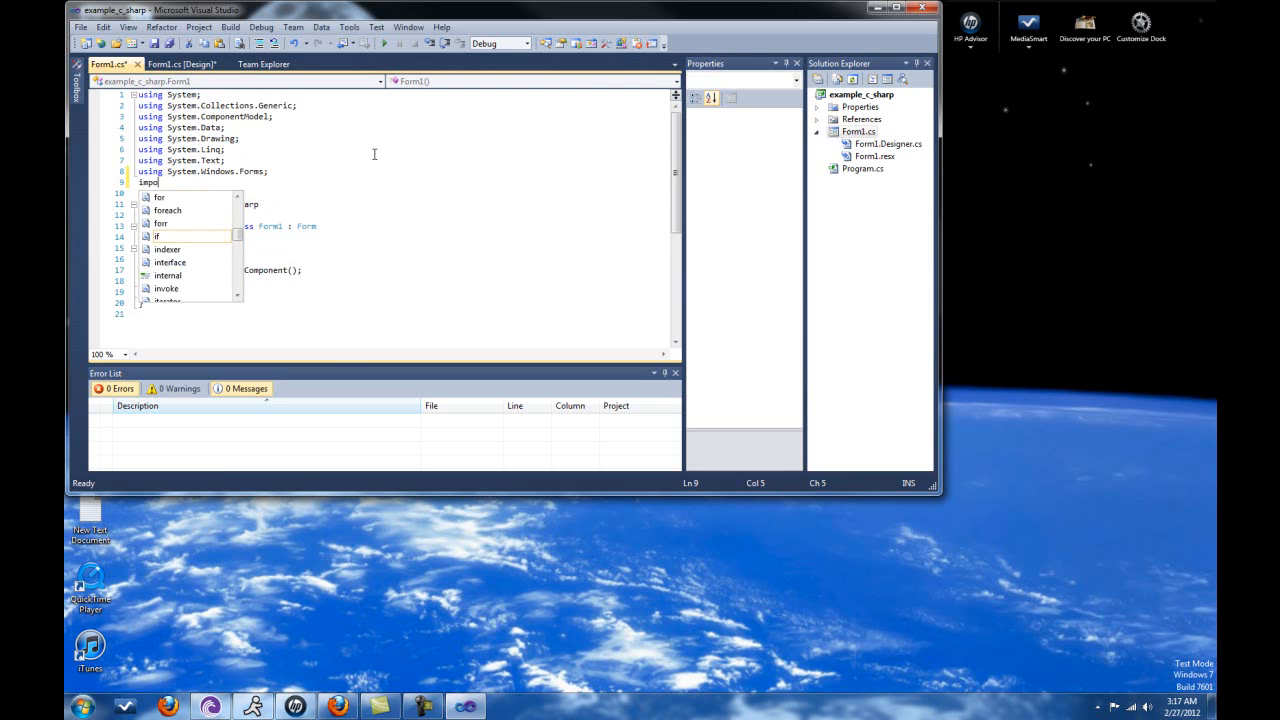
key("BackSpace")
key("BackSpace")
key("BackSpace")
key("BackSpace")
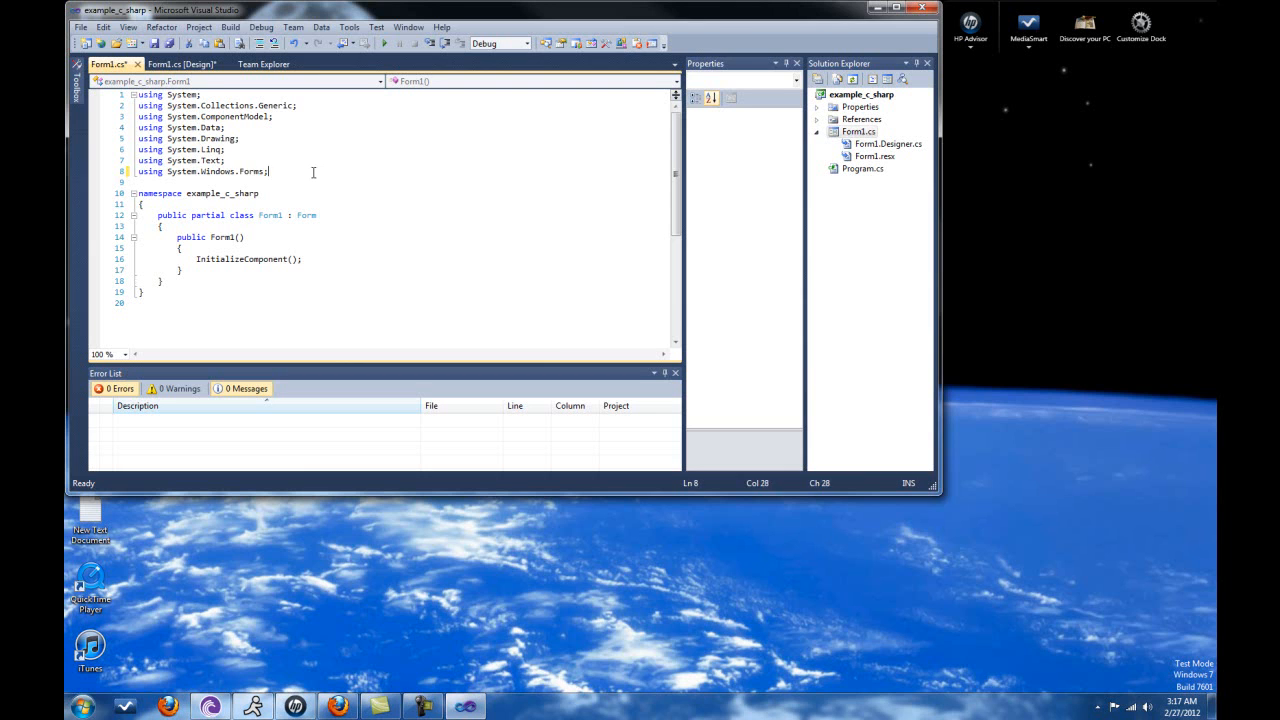
left_click_drag(314, 171, 150, 95)
left_click(317, 123)
left_click(329, 149)
left_click_drag(320, 171, 120, 95)
left_click(285, 125)
double_click(147, 193)
left_click(230, 192)
left_click_drag(187, 193, 259, 193)
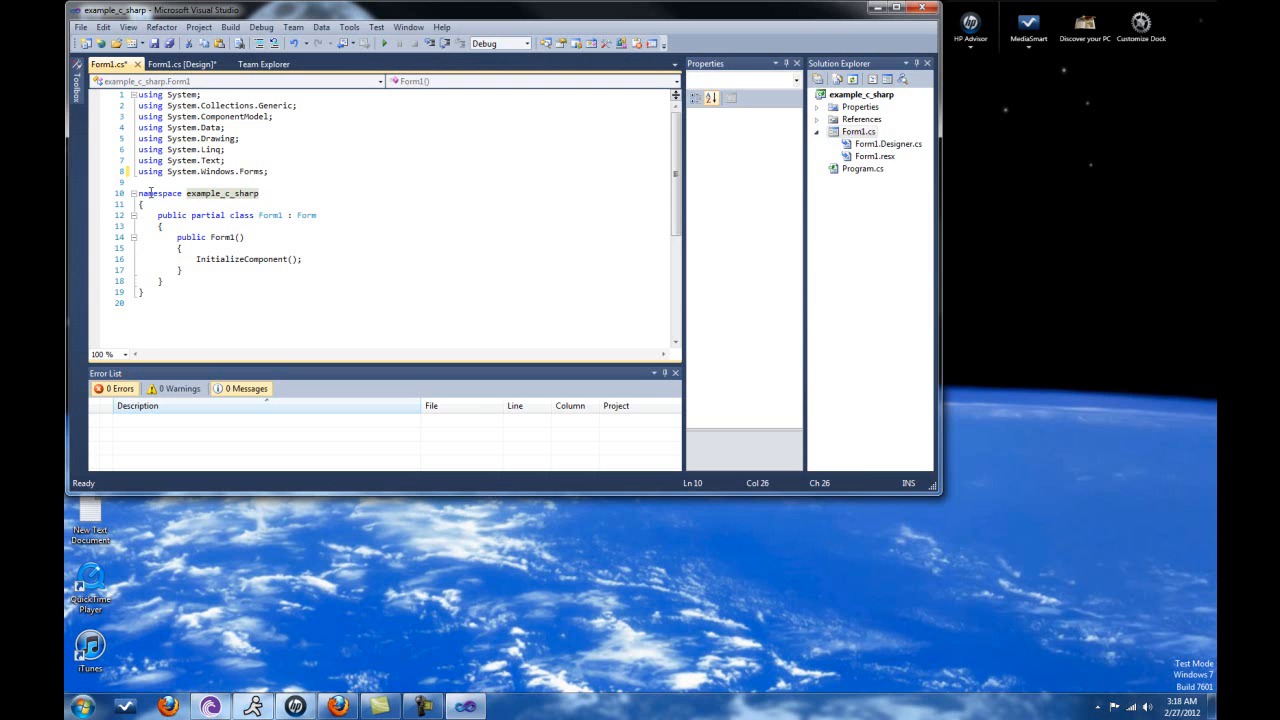
left_click_drag(139, 193, 193, 298)
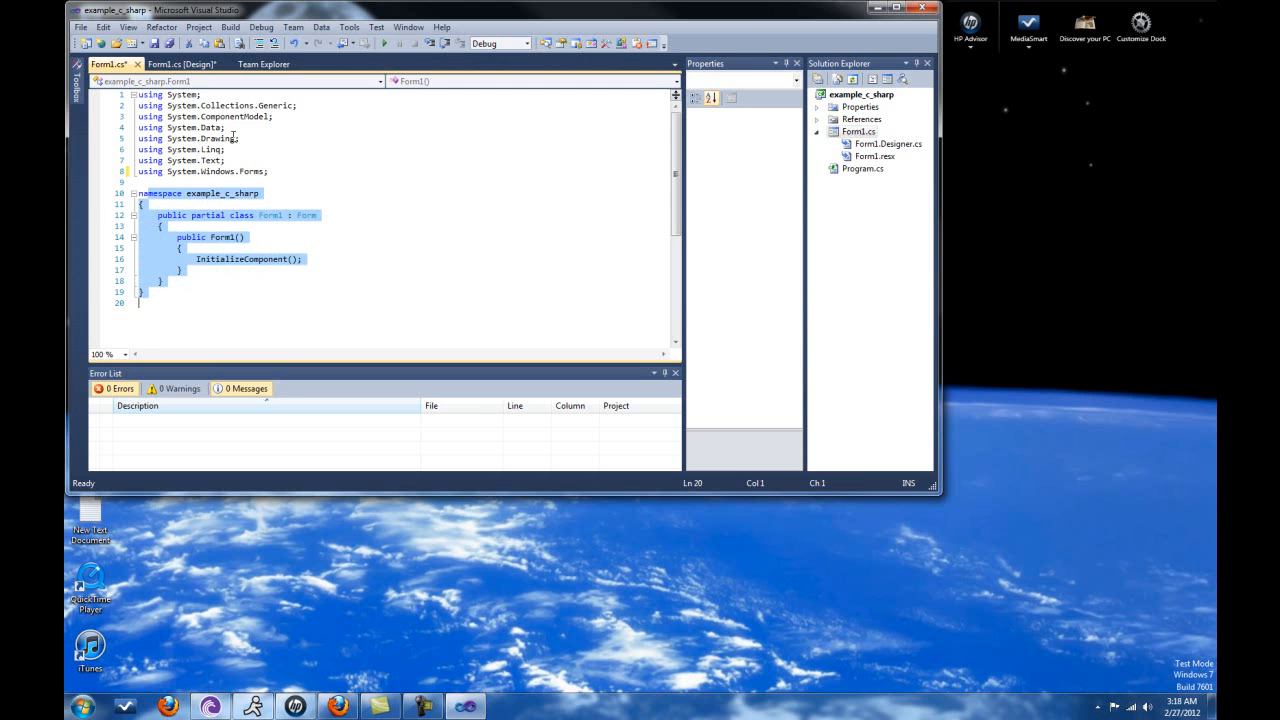
left_click(447, 183)
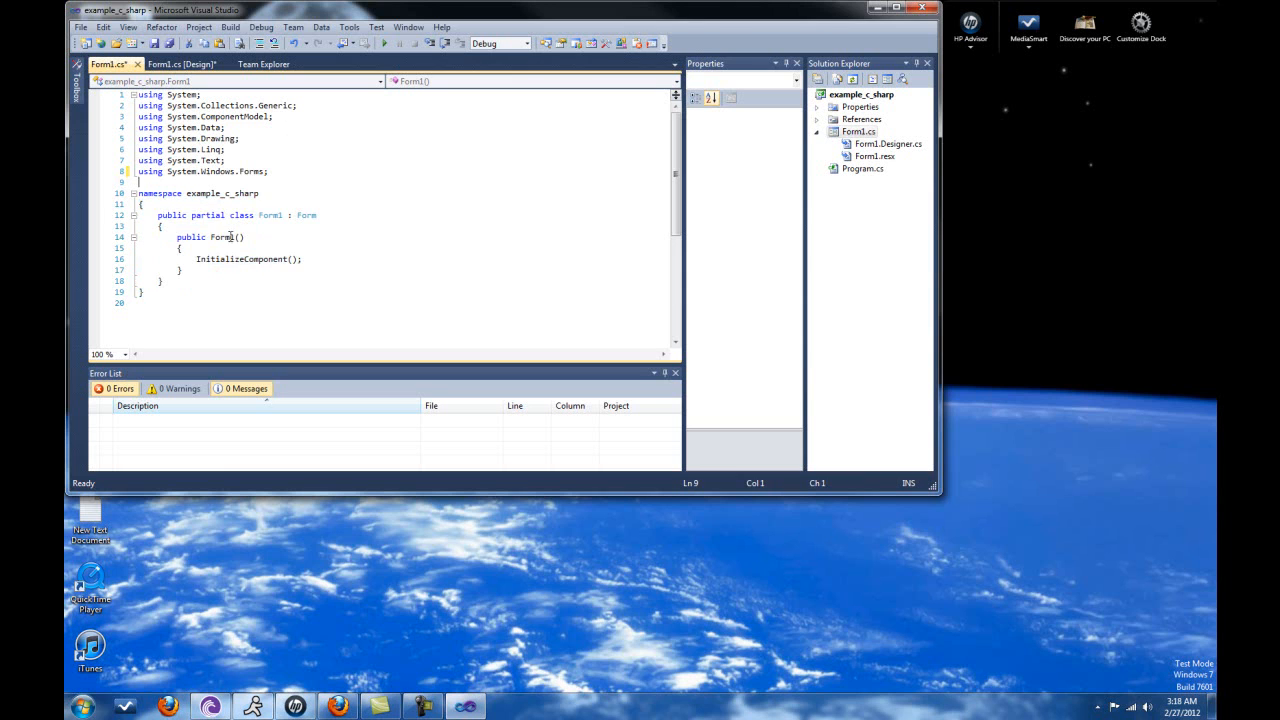
left_click_drag(158, 215, 163, 281)
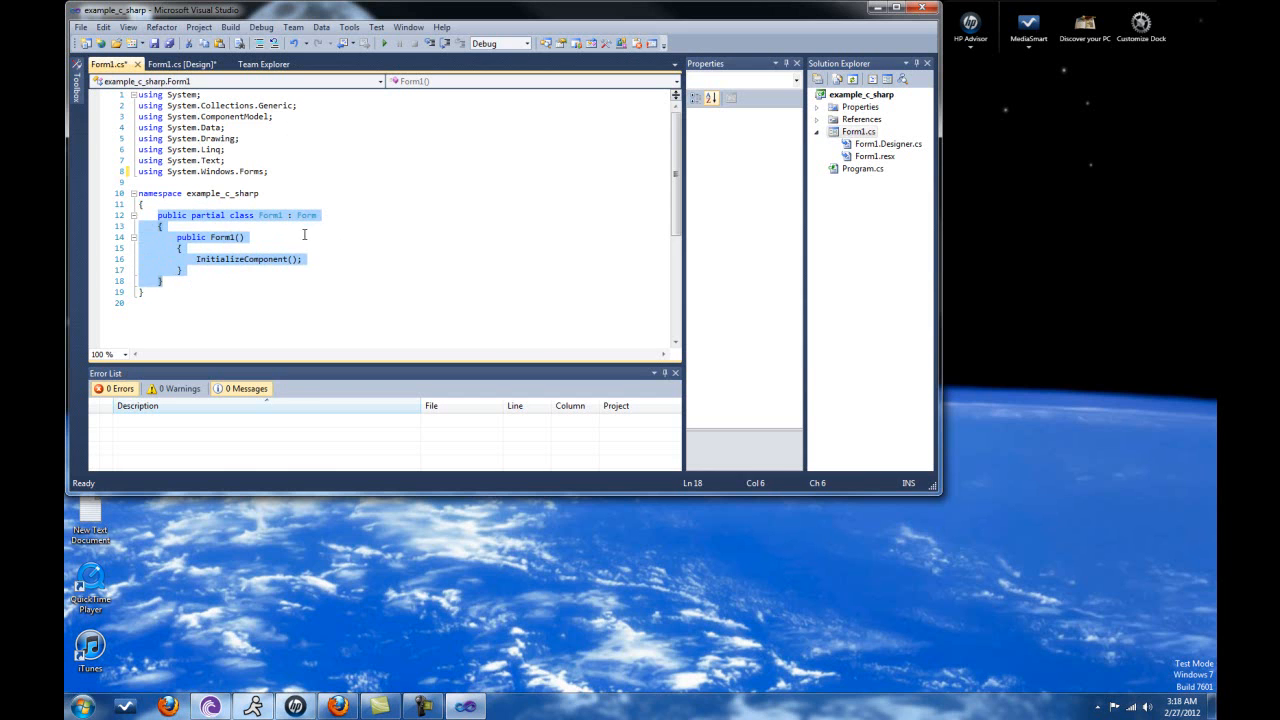
left_click(180, 64)
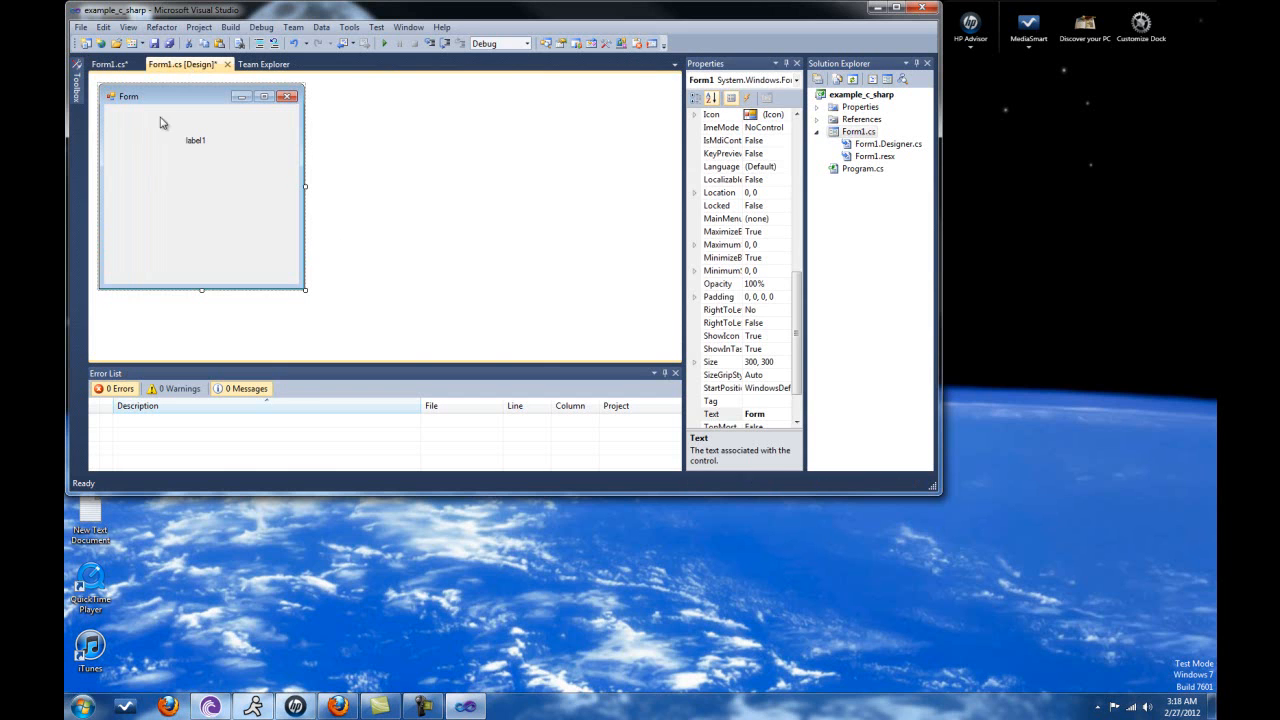
left_click(109, 64)
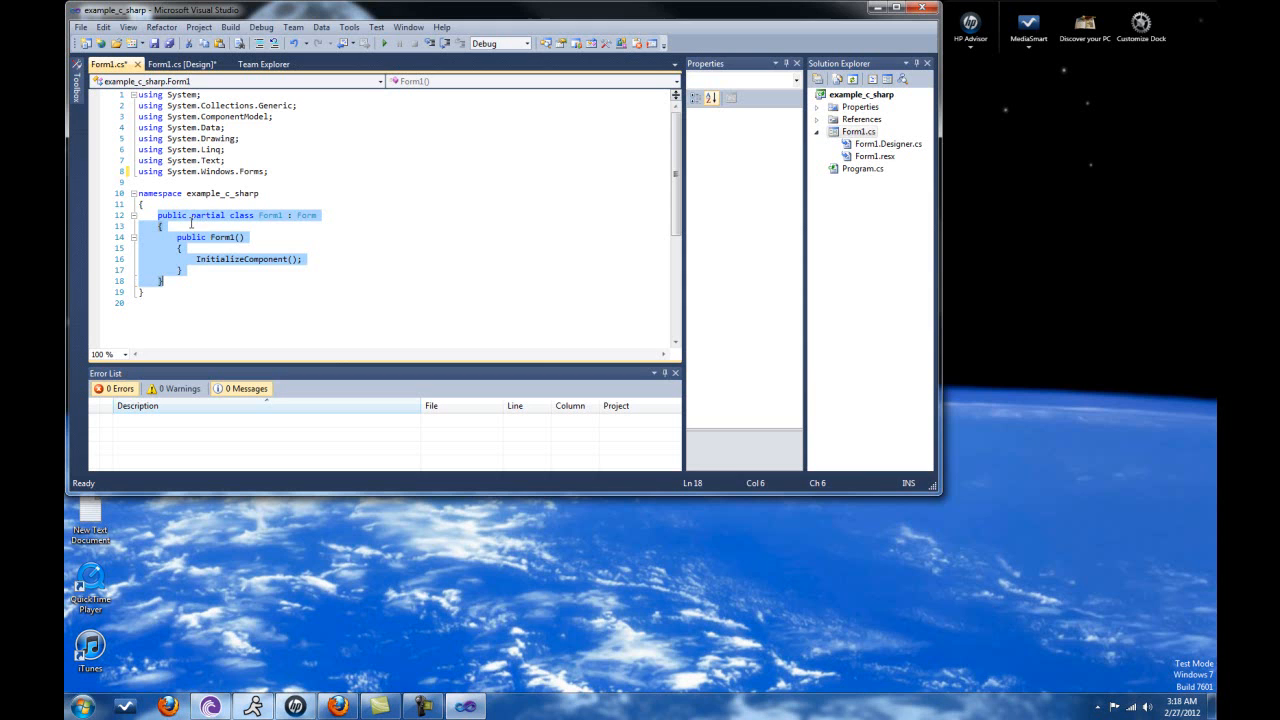
left_click(280, 238)
left_click_drag(177, 237, 195, 272)
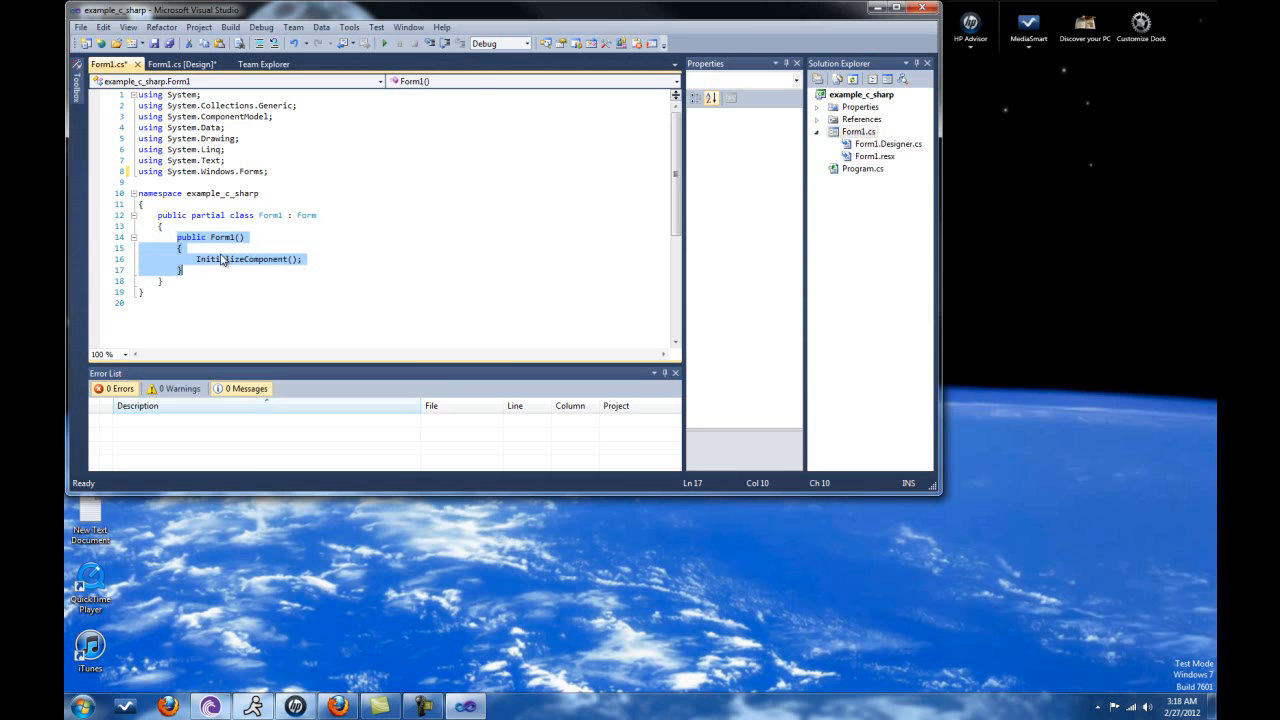
Add a blank line after the Form1 constructor's closing brace.
left_click(222, 260)
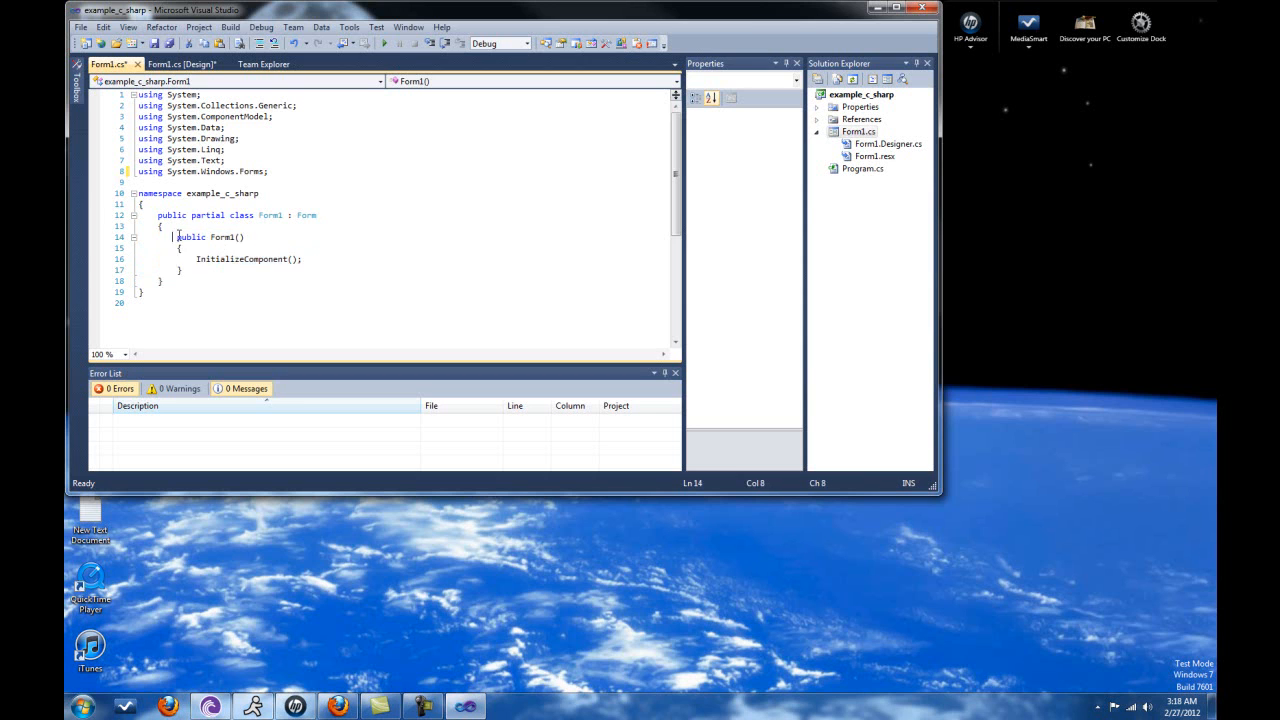
left_click_drag(177, 237, 183, 270)
left_click(225, 272)
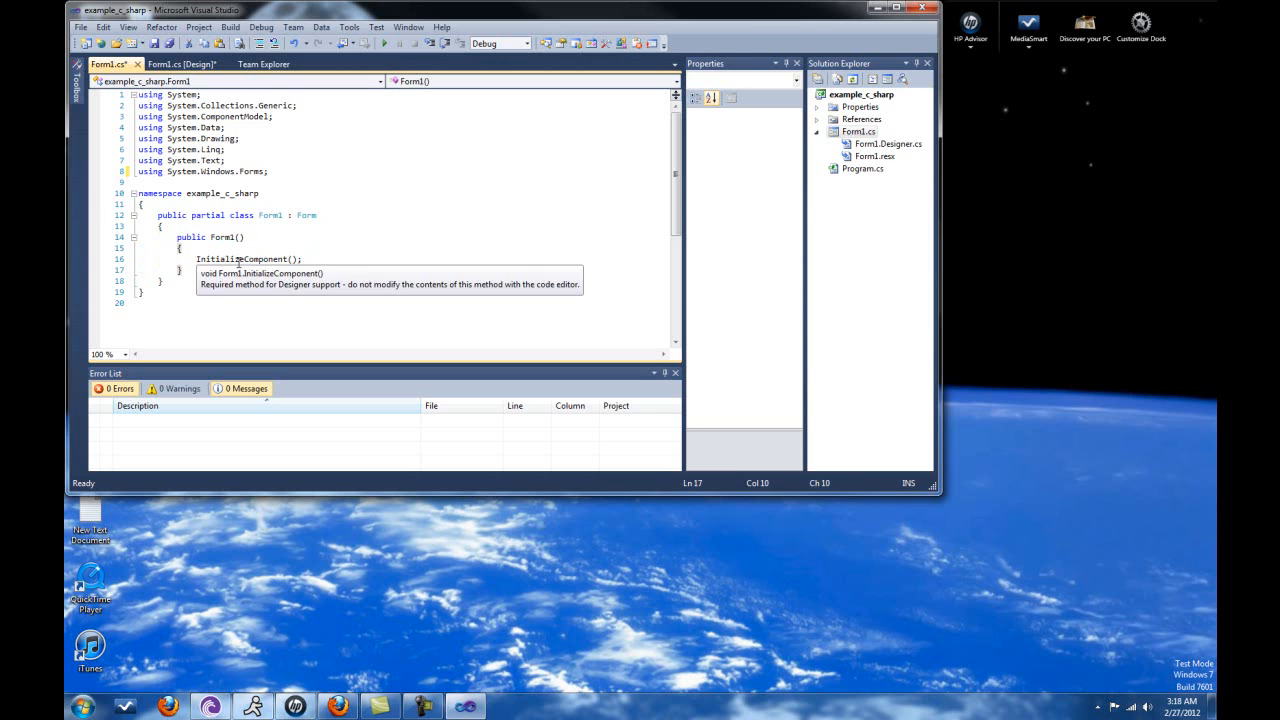
key("Return")
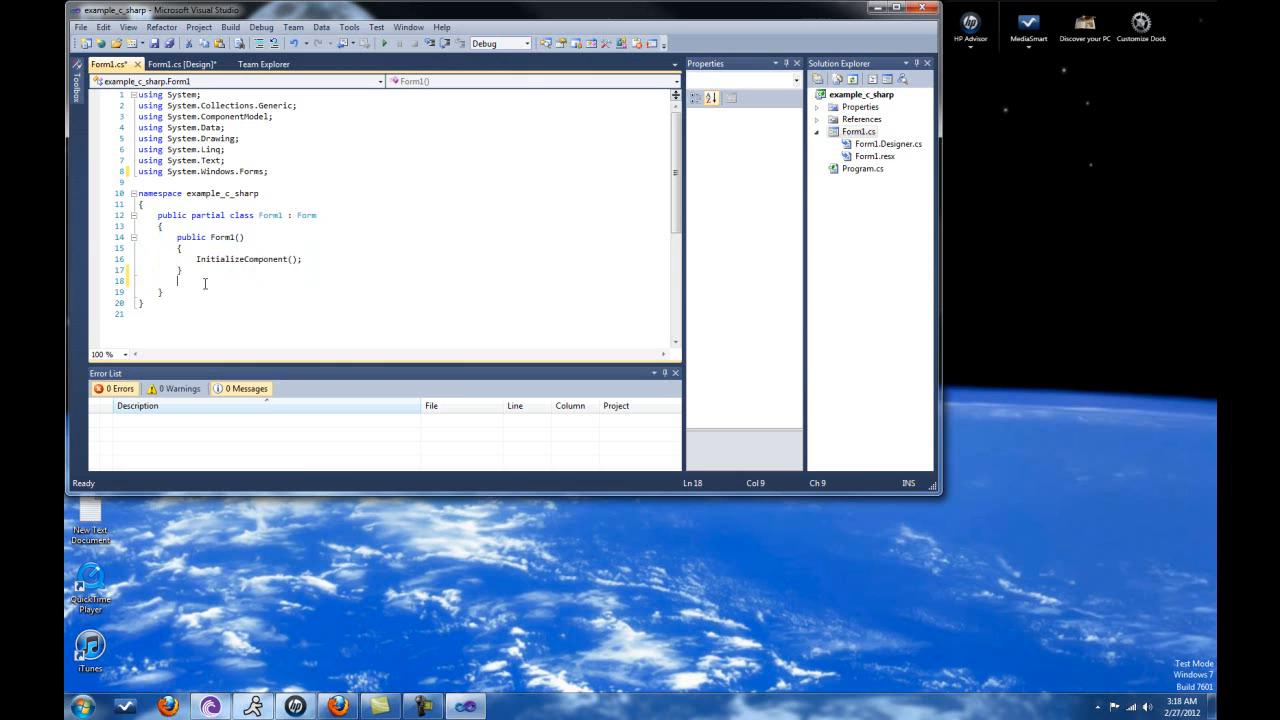
Inspect the Form1 class braces, inserting and removing a blank line after line 13.
double_click(268, 215)
left_click(159, 227)
left_click_drag(159, 227, 170, 236)
left_click(161, 293)
left_click(192, 281)
left_click(193, 227)
key("Return")
key("BackSpace")
Reselect the constructor, deselect it, and return to the form's design view.
left_click_drag(177, 237, 182, 271)
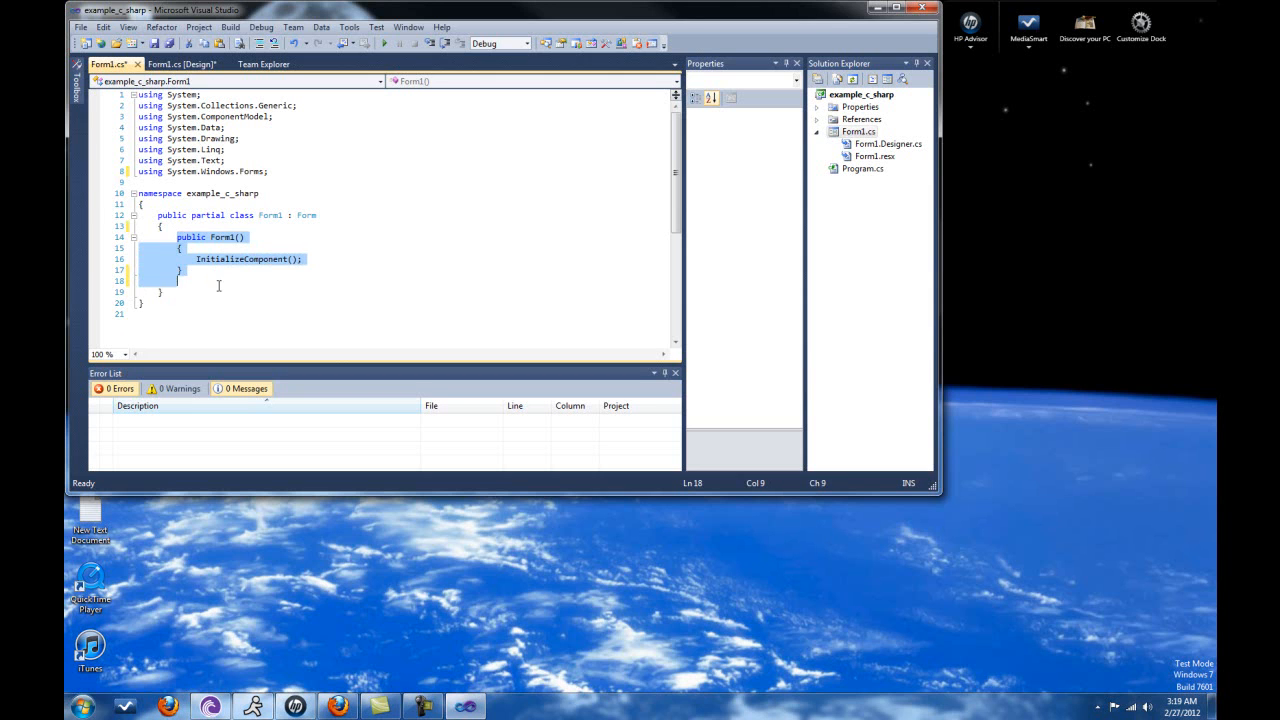
left_click(207, 273)
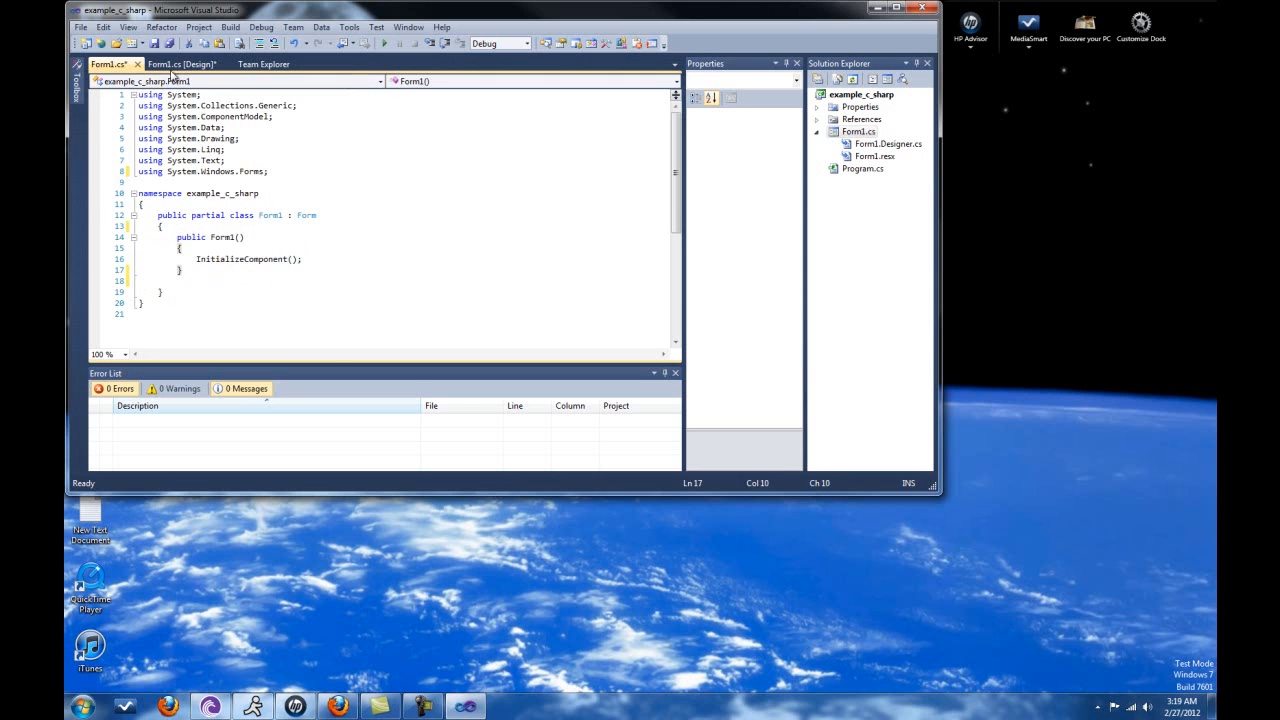
left_click(180, 64)
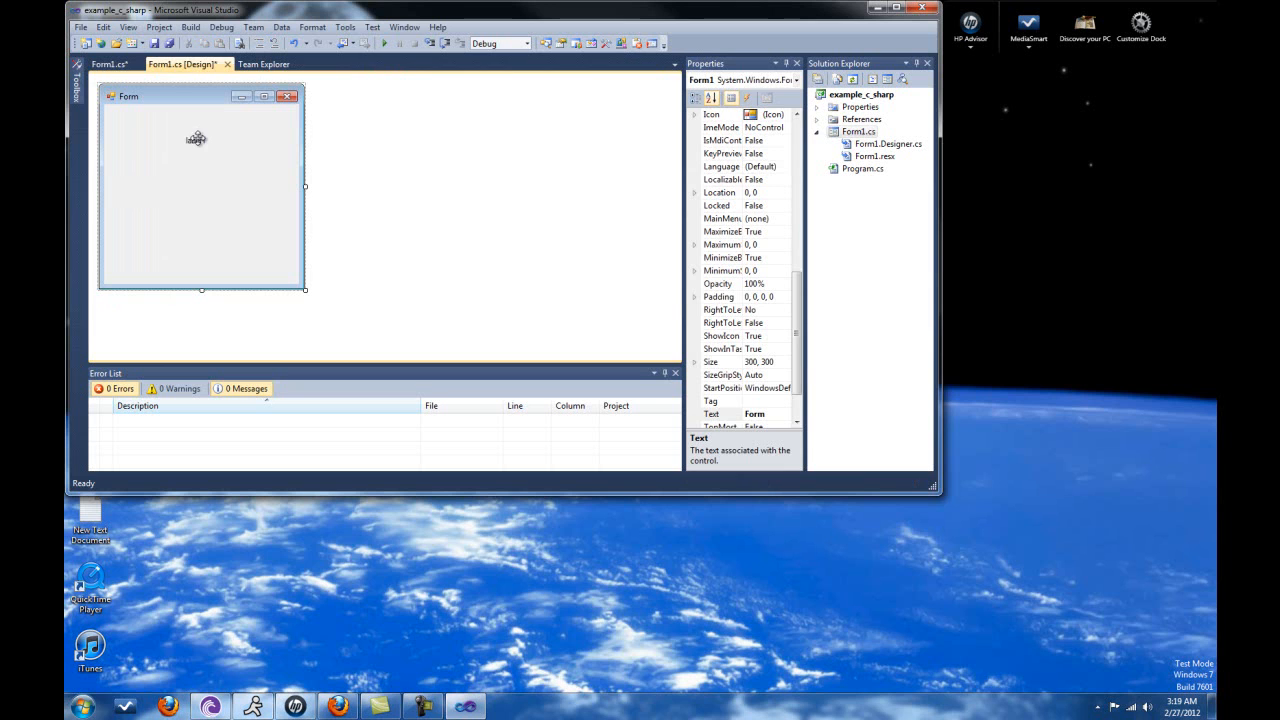
Generate an empty Form1_Load handler by double-clicking the form.
double_click(194, 220)
left_click_drag(177, 202, 195, 237)
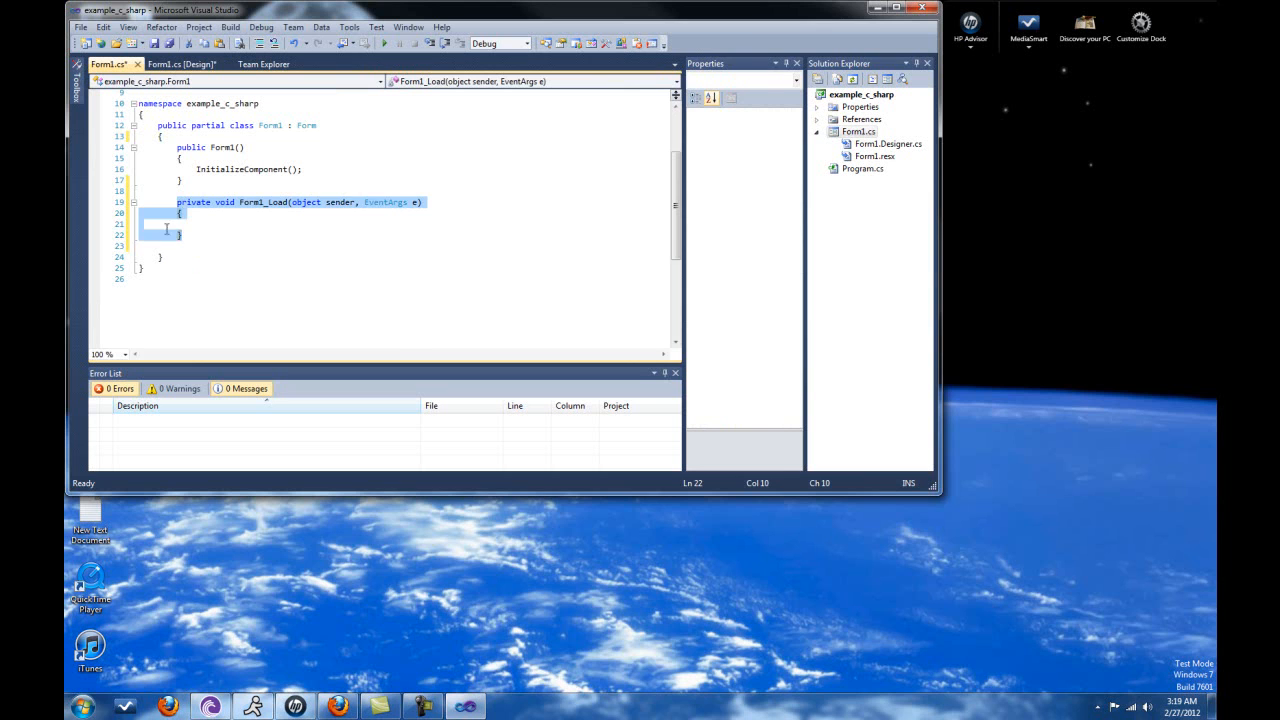
left_click(238, 230)
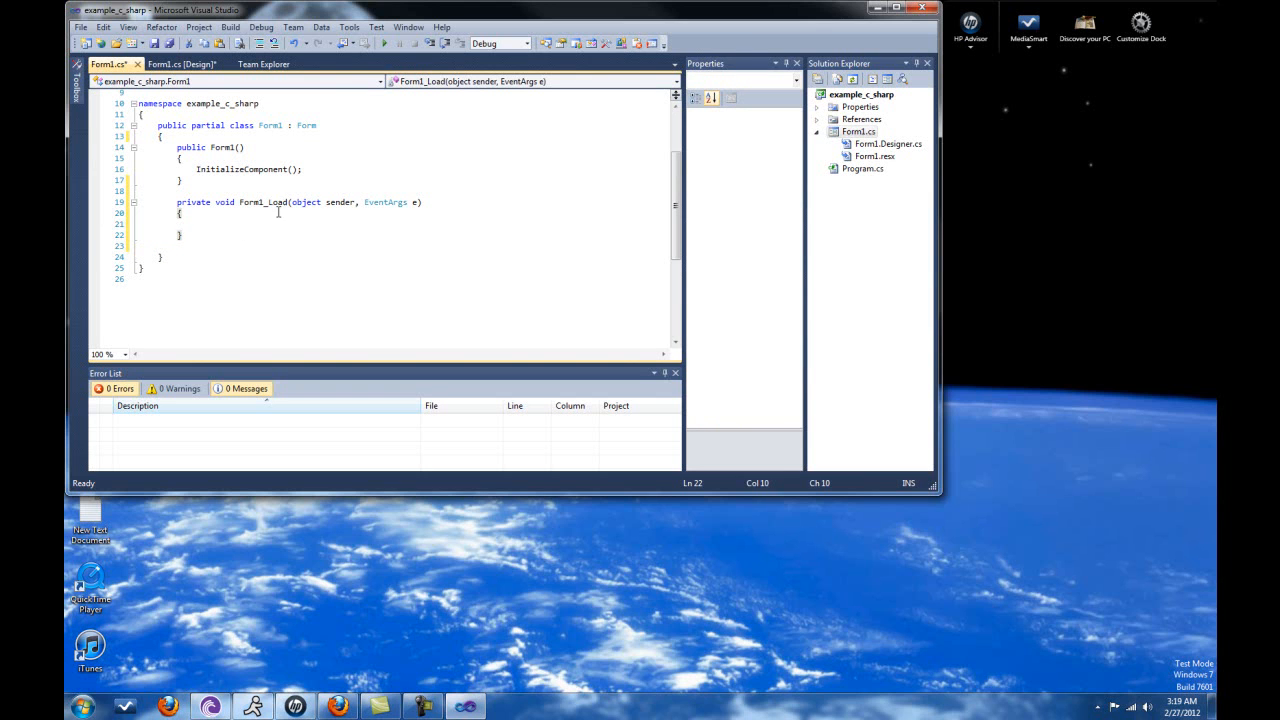
Indent the empty line inside Form1_Load and return to the designer.
left_click(200, 226)
key("Tab")
left_click(178, 64)
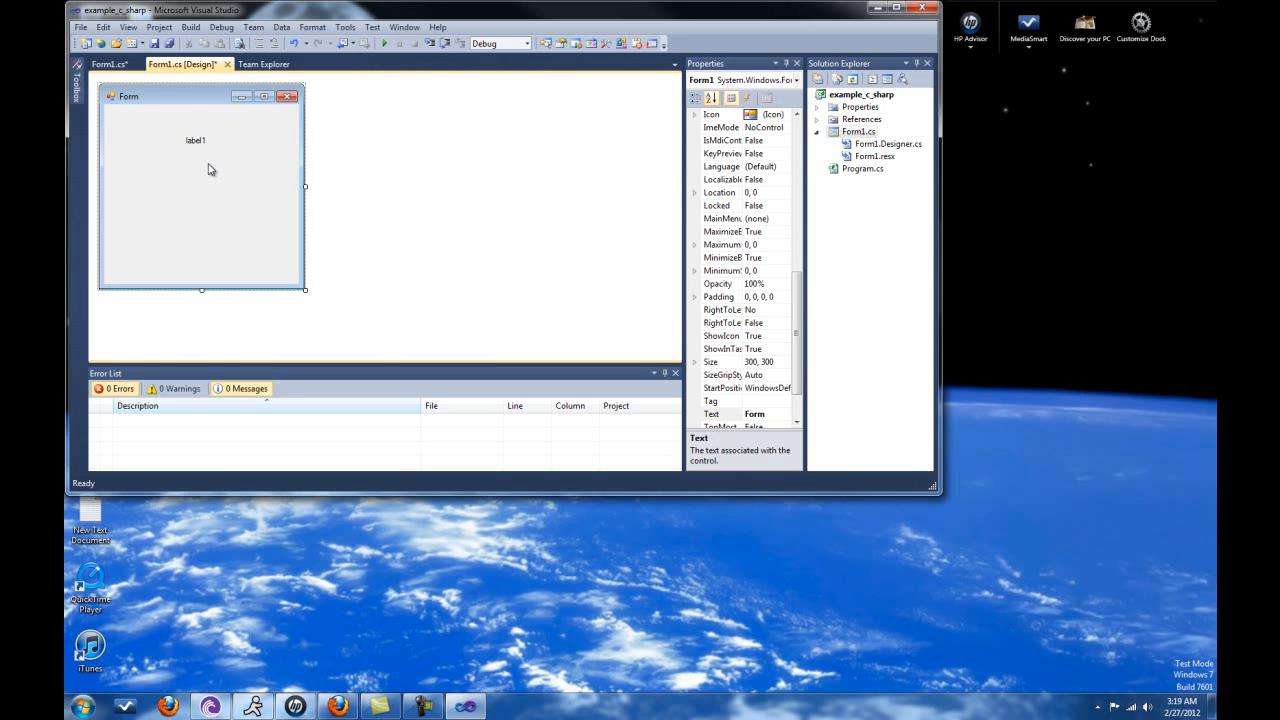
Delete the stray text 'dfghdfh' from Form1_Load and remove the leftover empty line, clearing all errors.
left_click(110, 64)
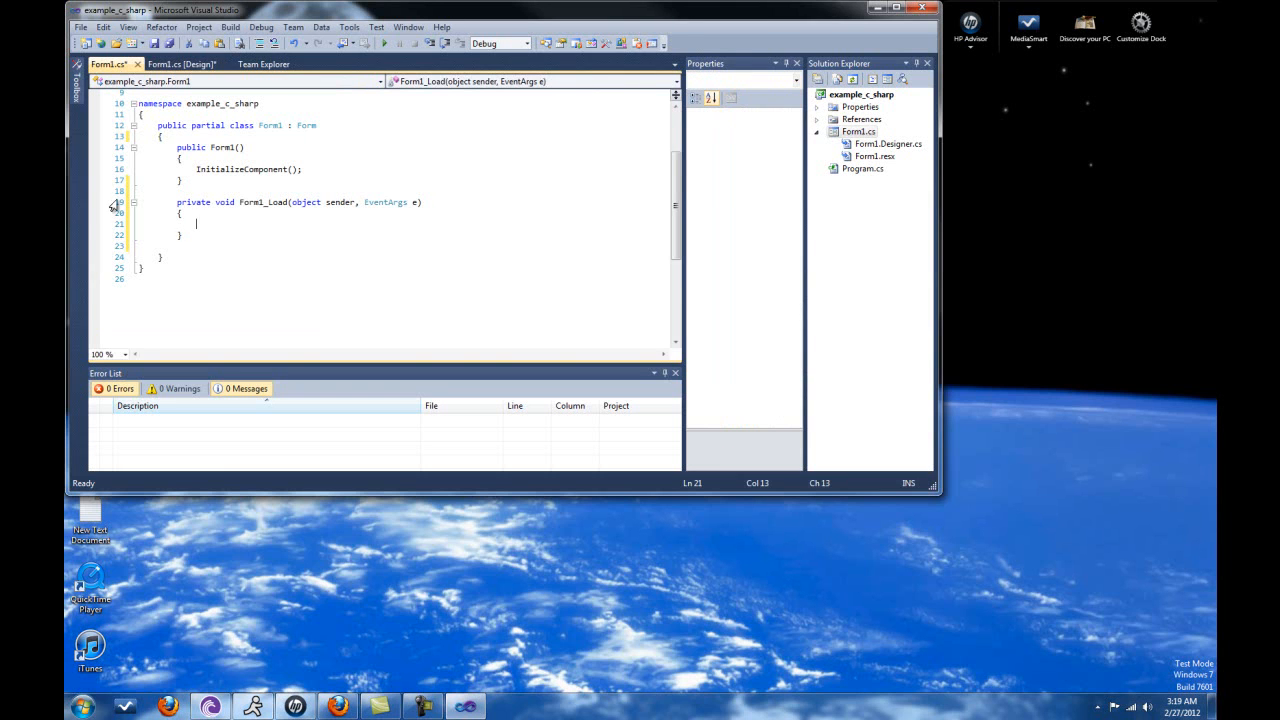
left_click(260, 170)
left_click(256, 225)
type("fghdfh")
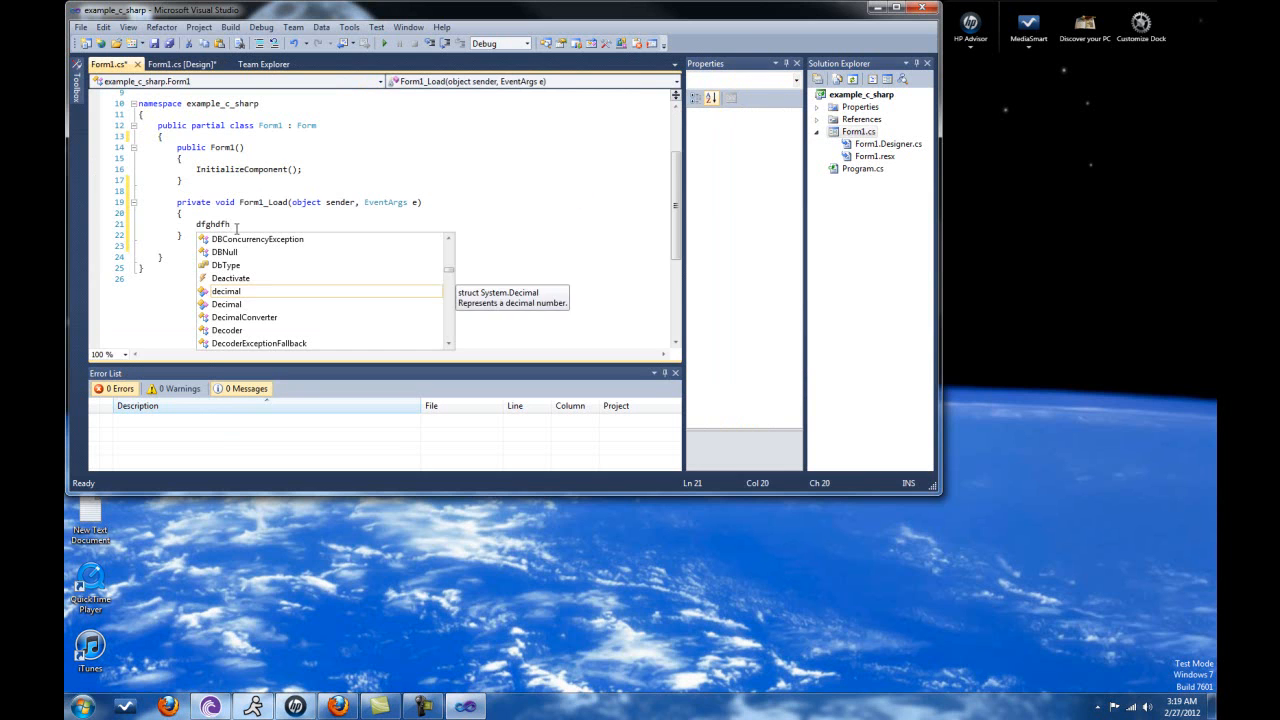
key("Return")
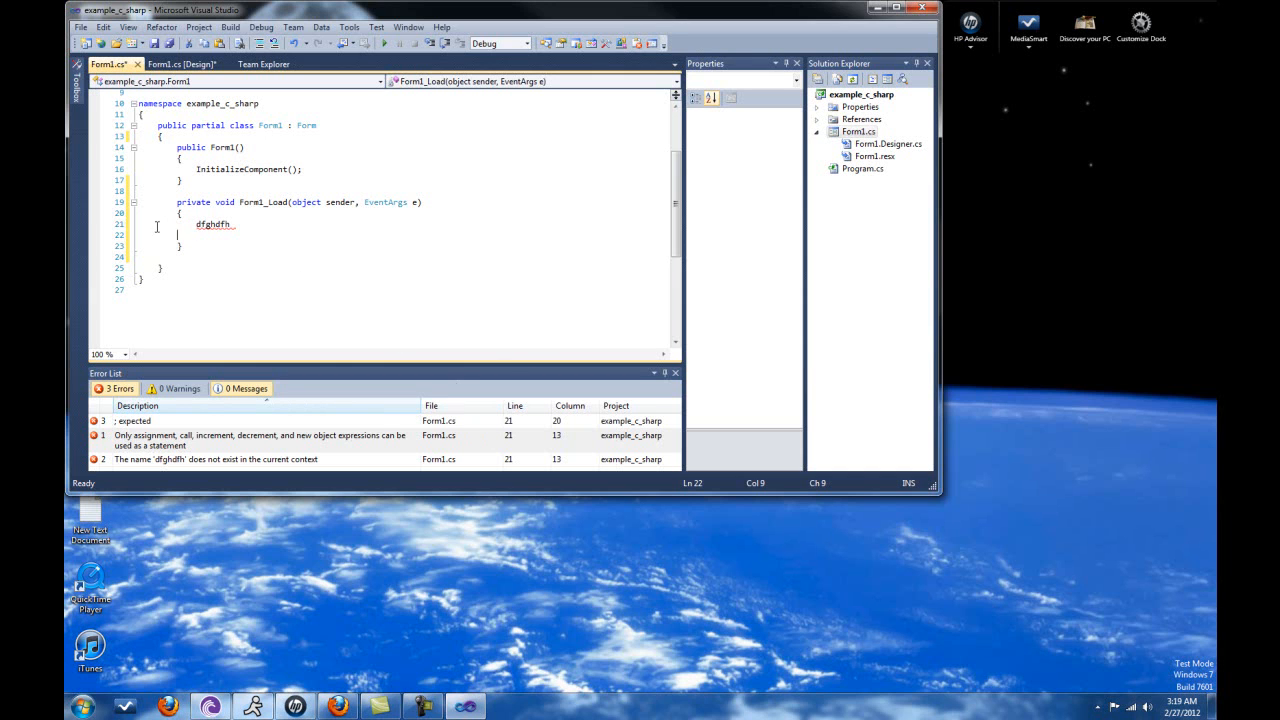
left_click_drag(196, 224, 258, 227)
key("Delete")
key("BackSpace")
key("BackSpace")
left_click(348, 27)
left_click(372, 330)
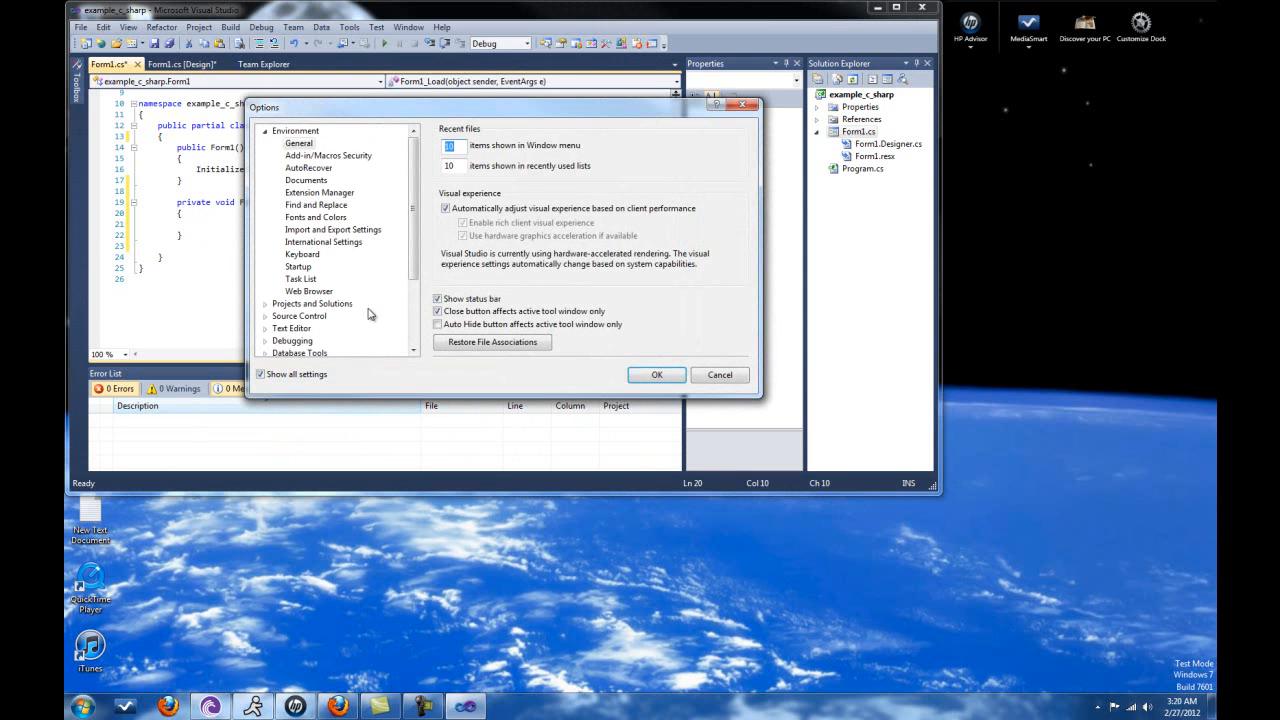
double_click(283, 132)
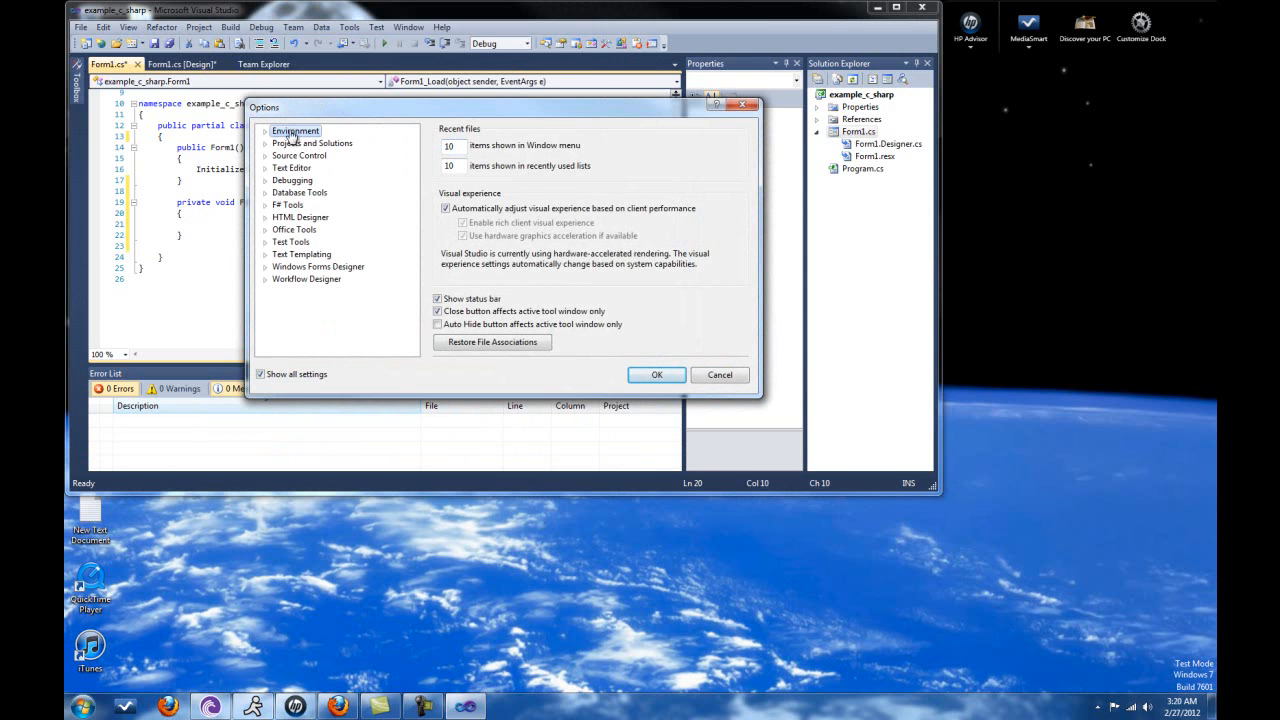
double_click(291, 168)
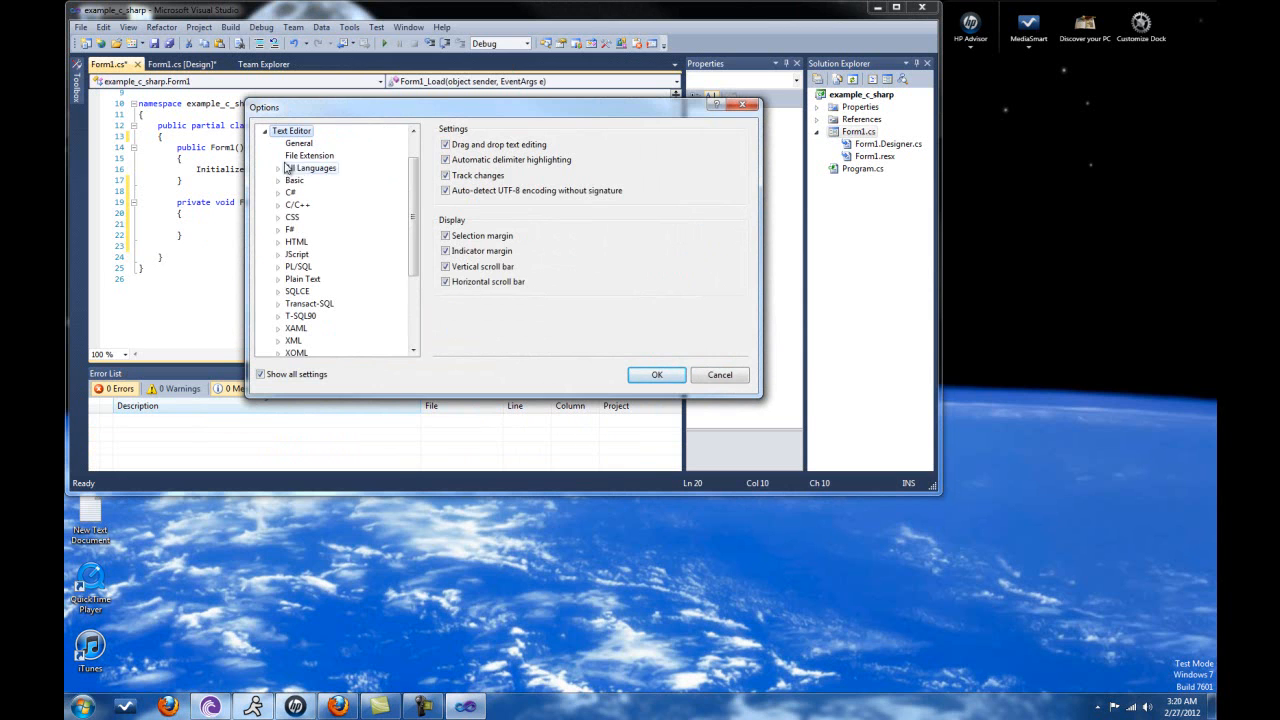
left_click(310, 168)
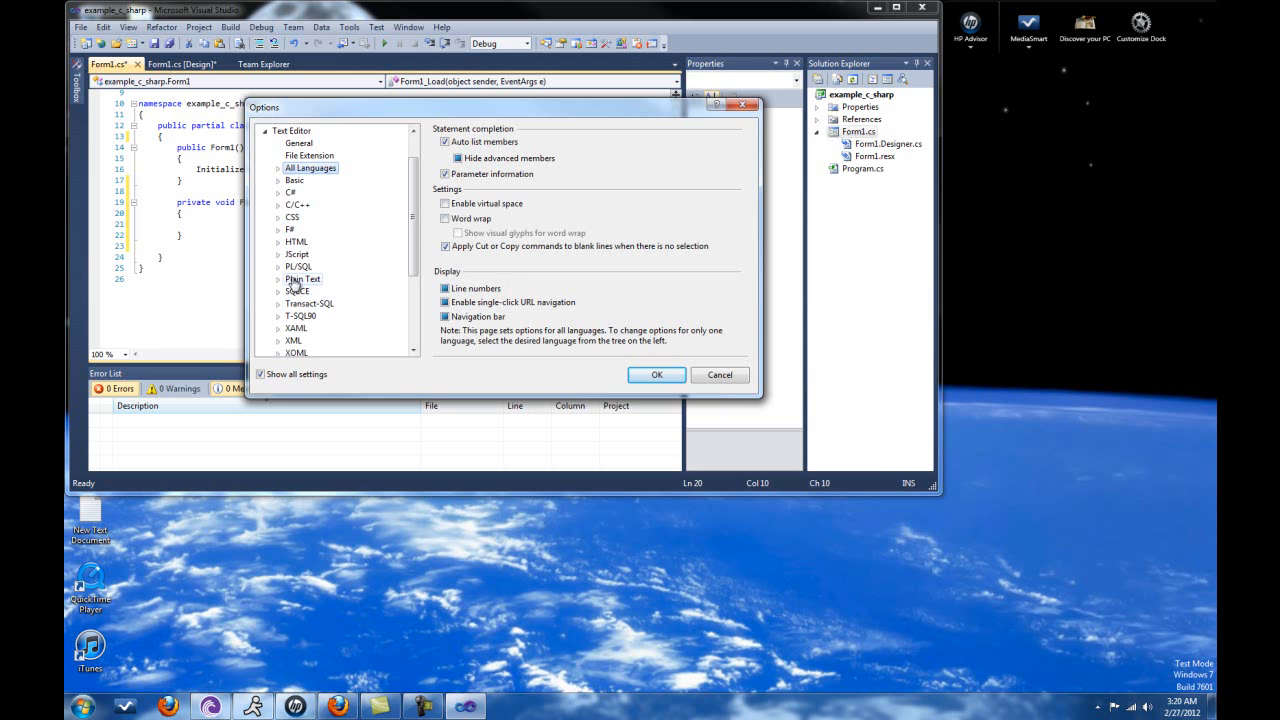
left_click(720, 375)
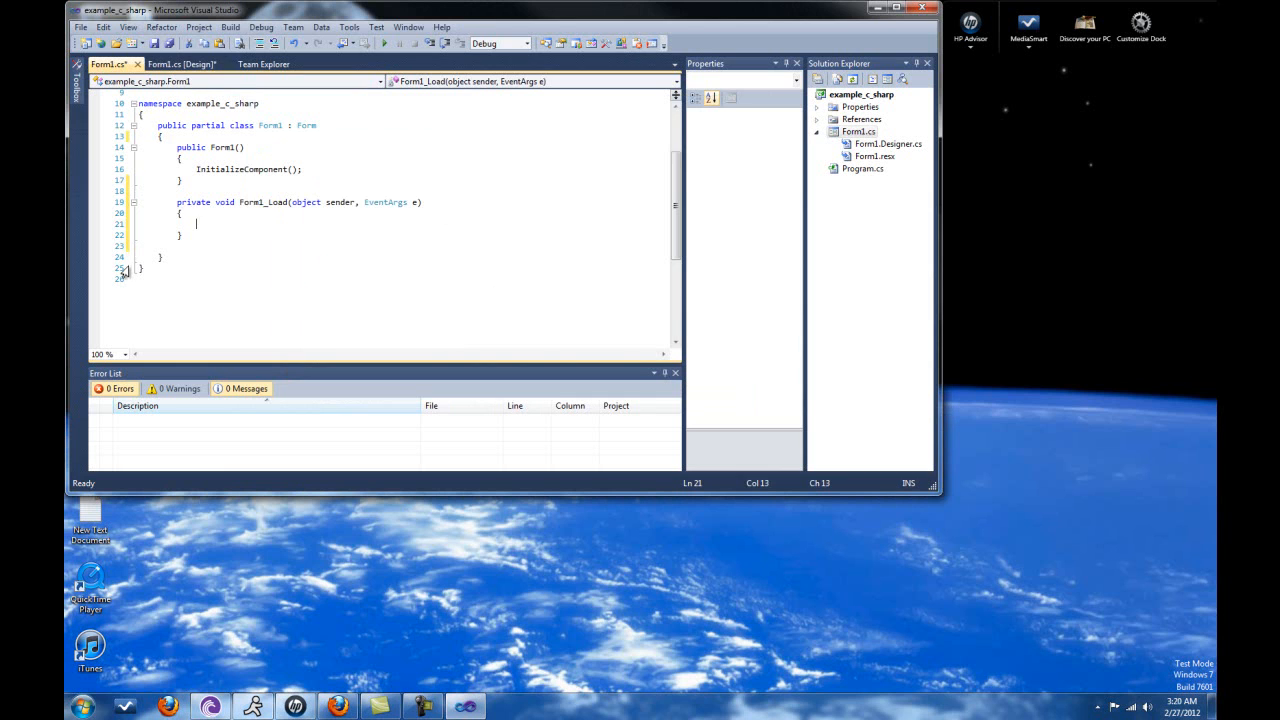
Switch to the Form1.cs [Design] view showing label1 on the form.
left_click(180, 64)
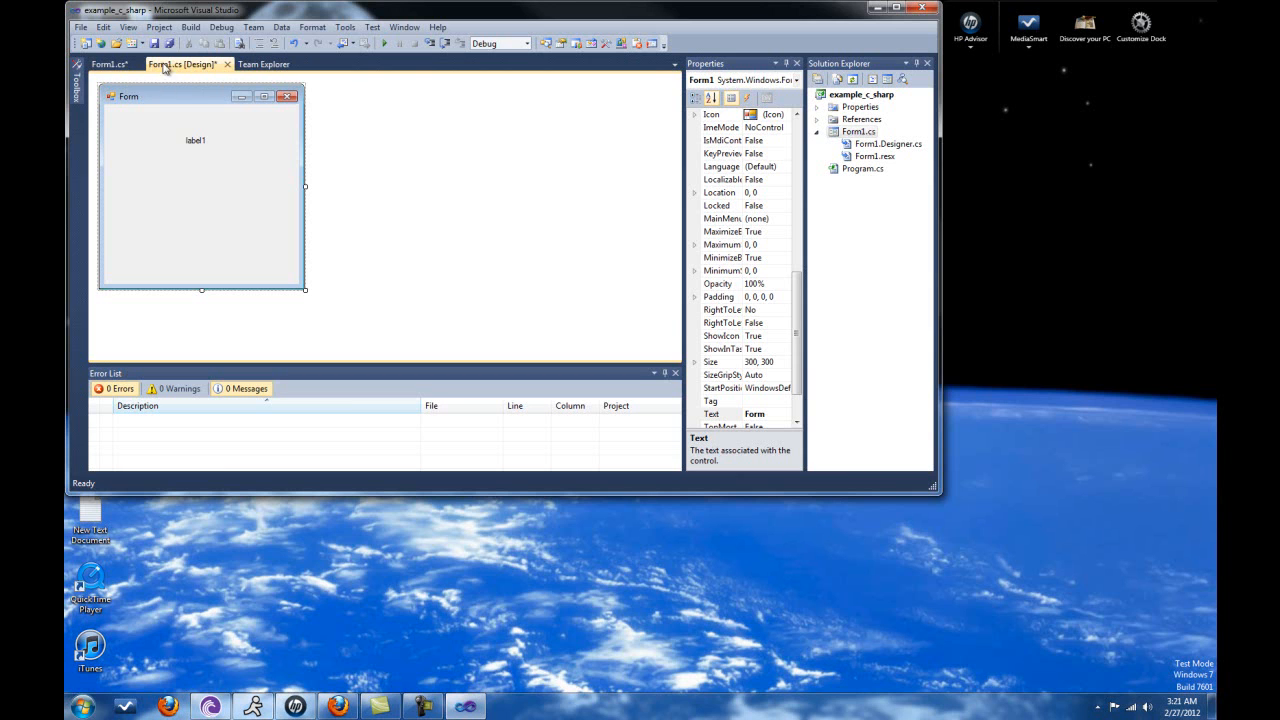
Save all files, confirm saving the project as example_c_sharp, and build it successfully.
left_click(174, 44)
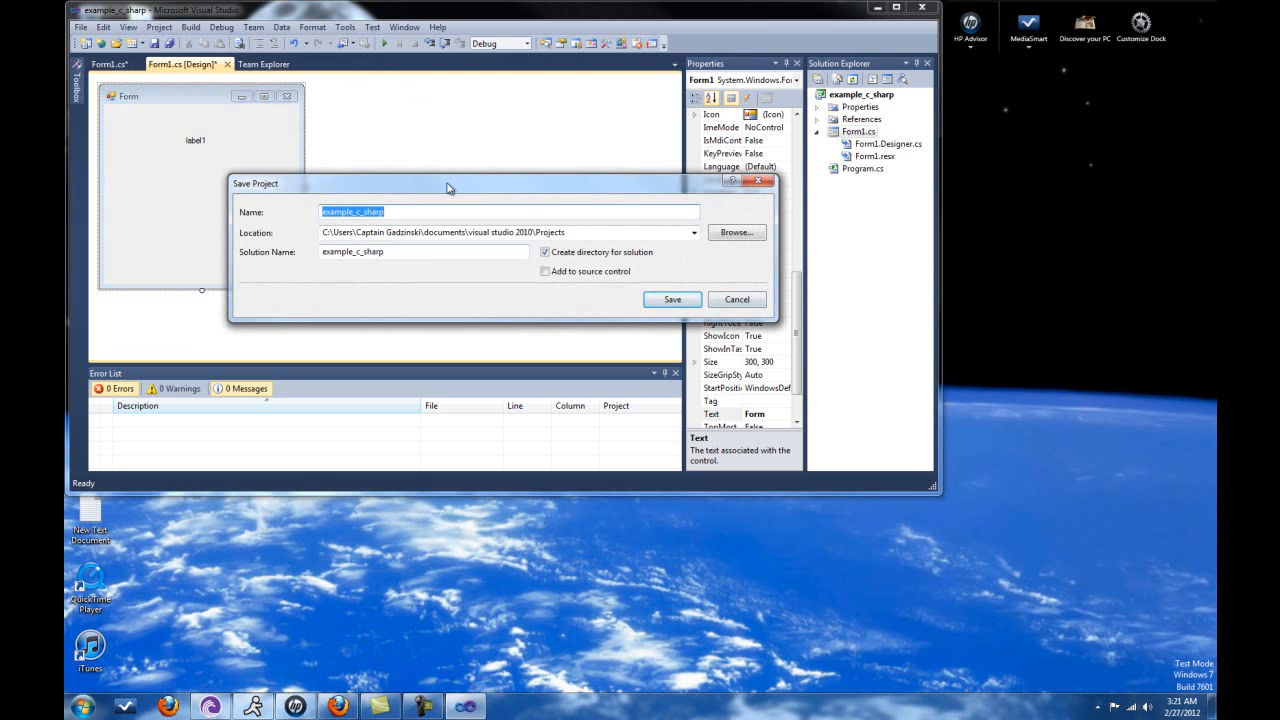
left_click(673, 299)
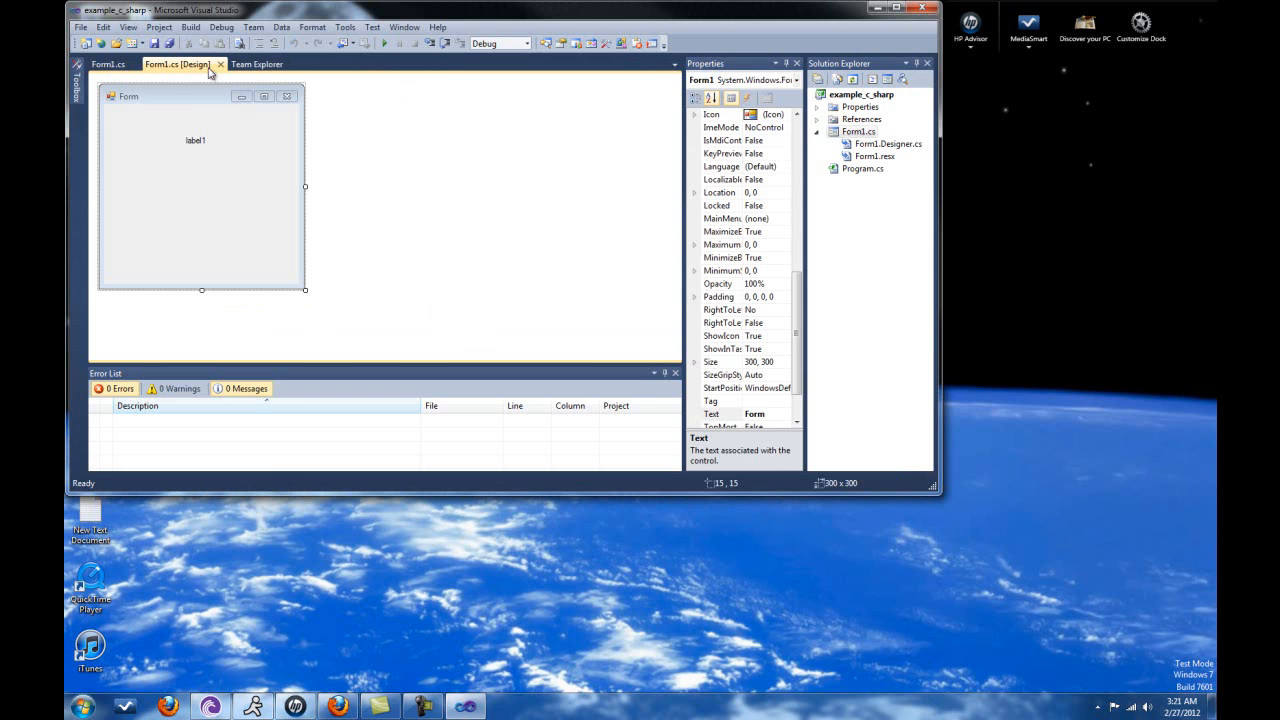
left_click(190, 27)
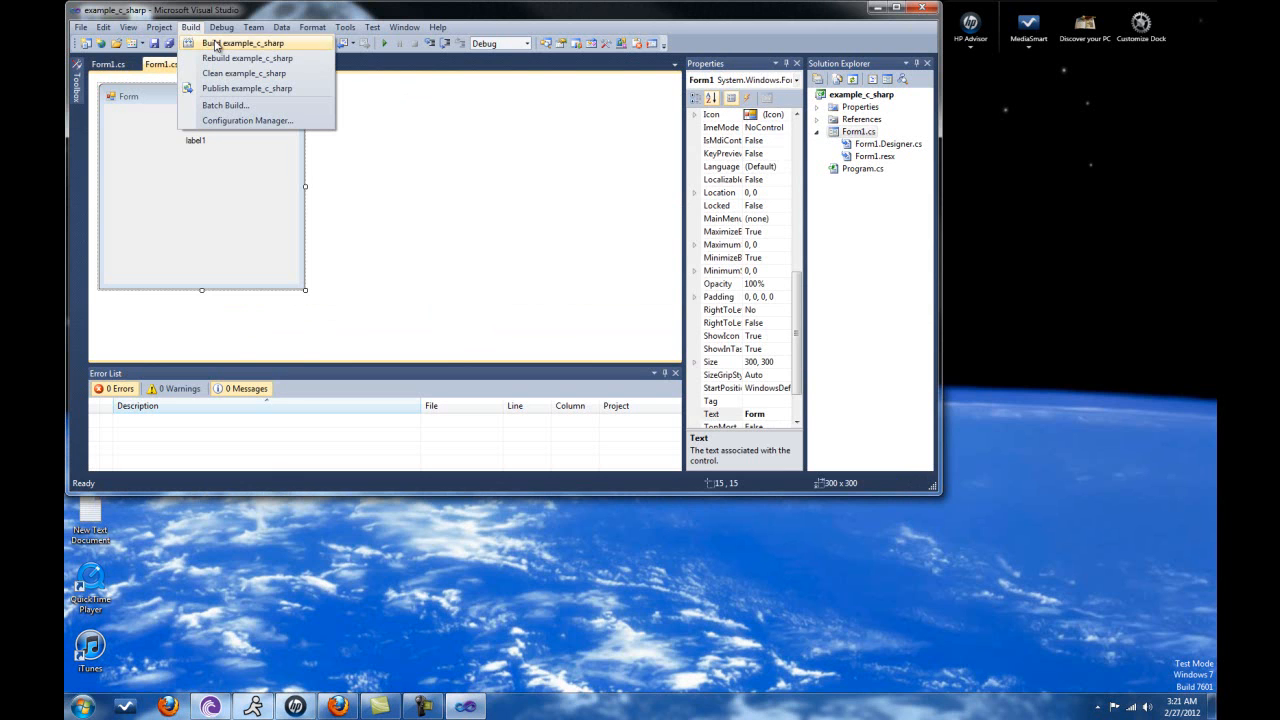
left_click(216, 46)
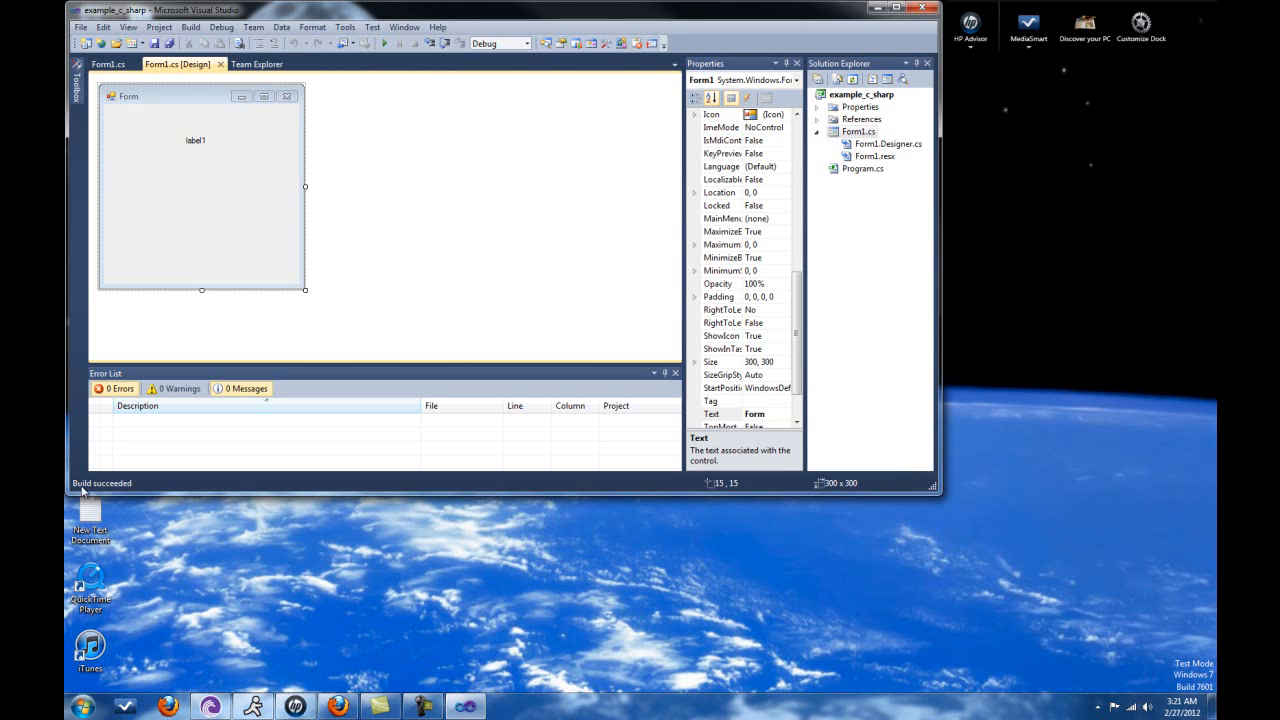
Start debugging to run the form showing label1, then close the running form.
left_click(221, 27)
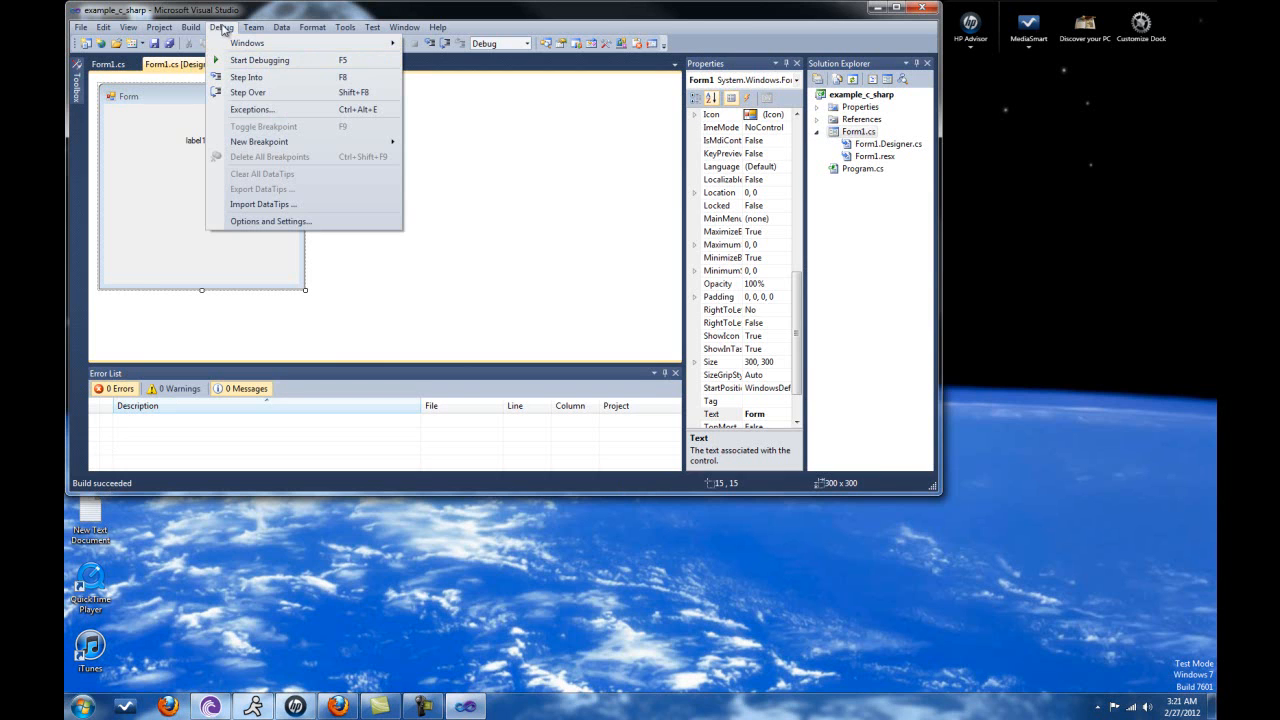
left_click(222, 28)
left_click(279, 195)
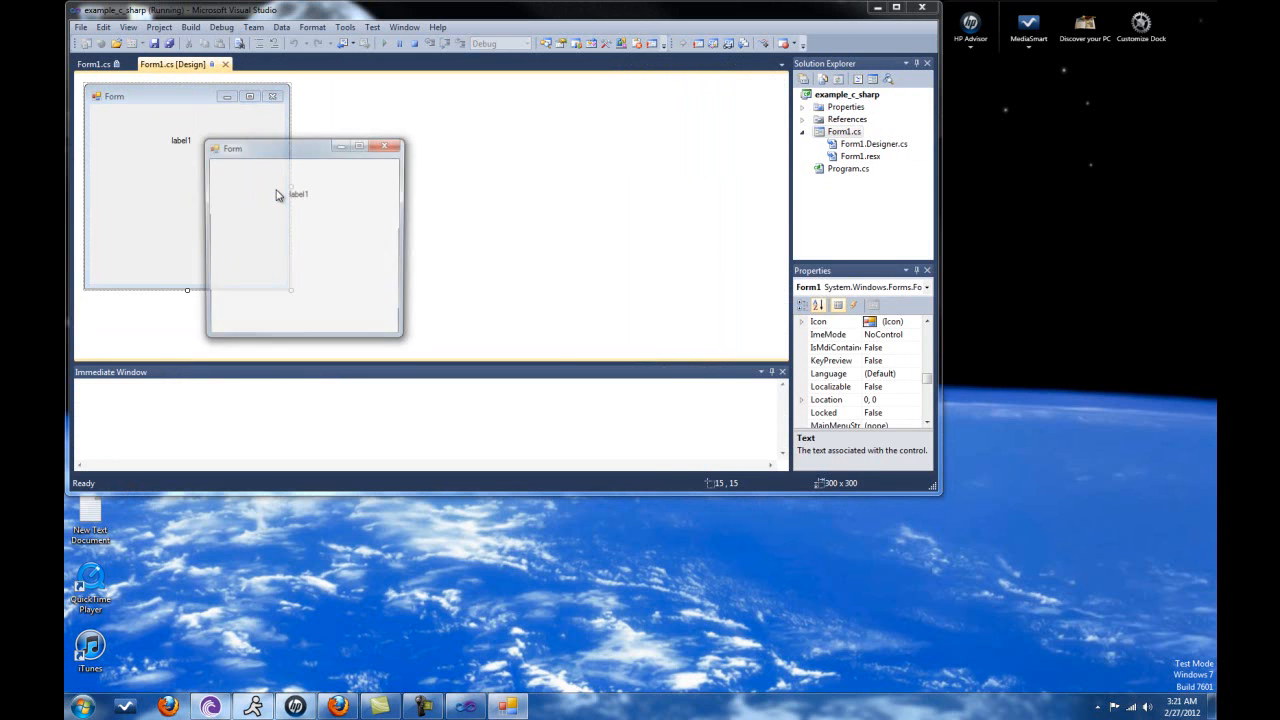
mouse_move(262, 175)
left_mouse_down()
mouse_move(293, 137)
mouse_move(338, 117)
left_mouse_up()
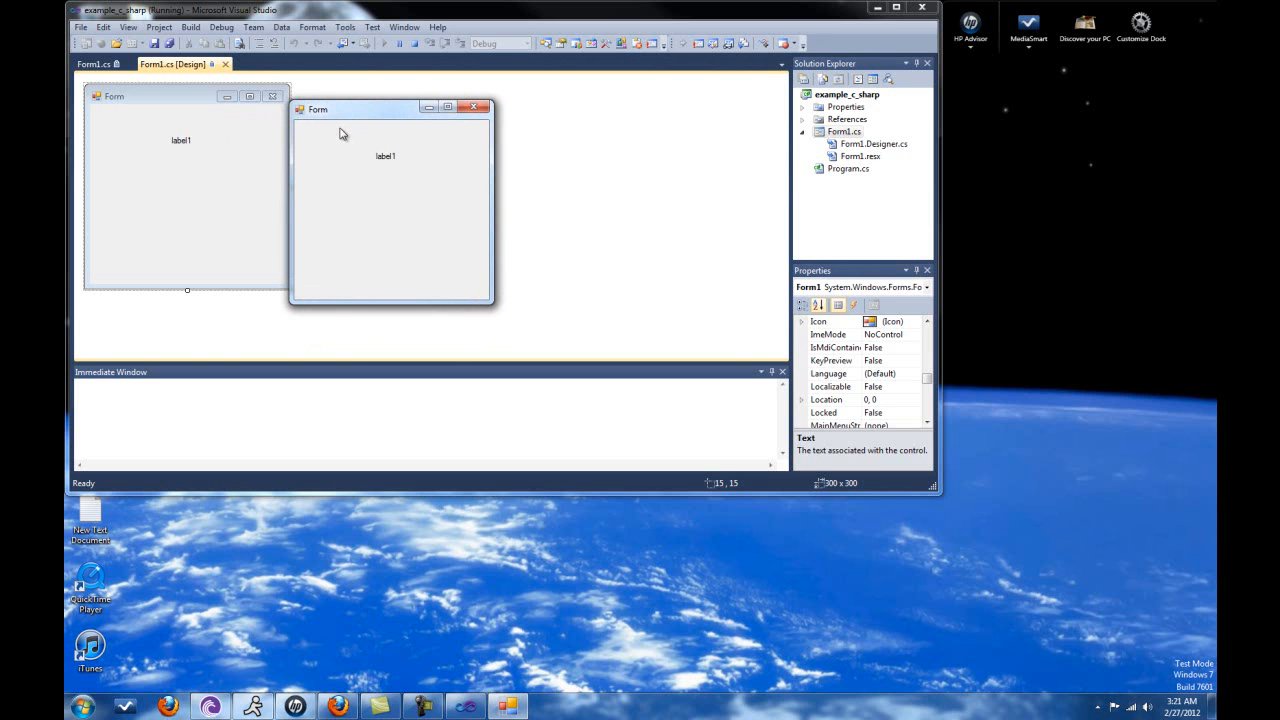
left_click(472, 113)
From Start > Documents, browse into Visual Studio 2010 > Projects in Windows Explorer.
left_click(190, 27)
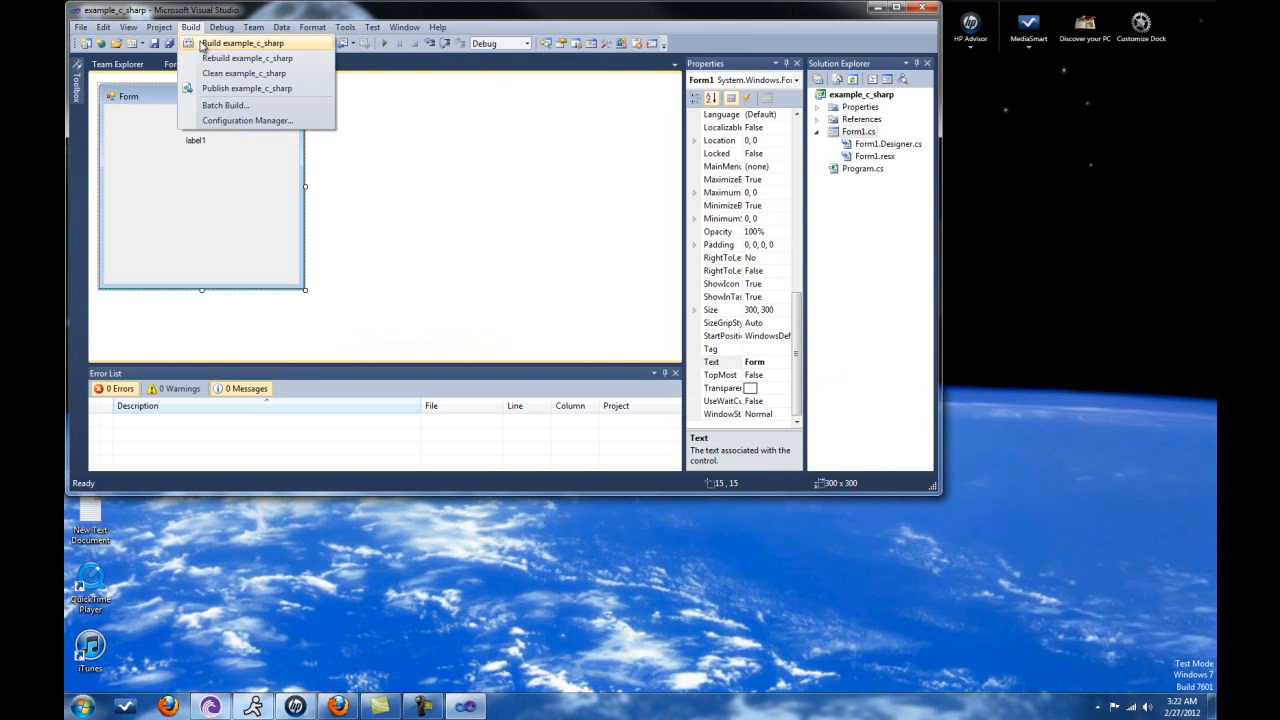
left_click(190, 27)
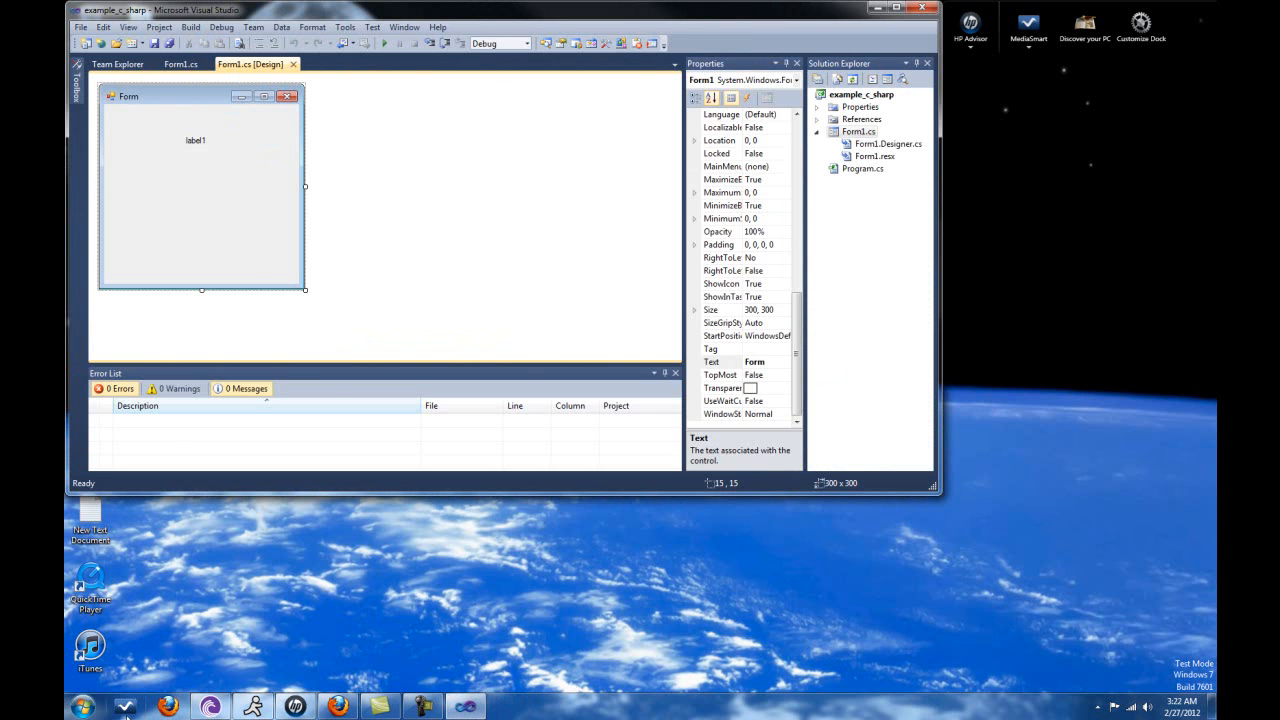
left_click(83, 706)
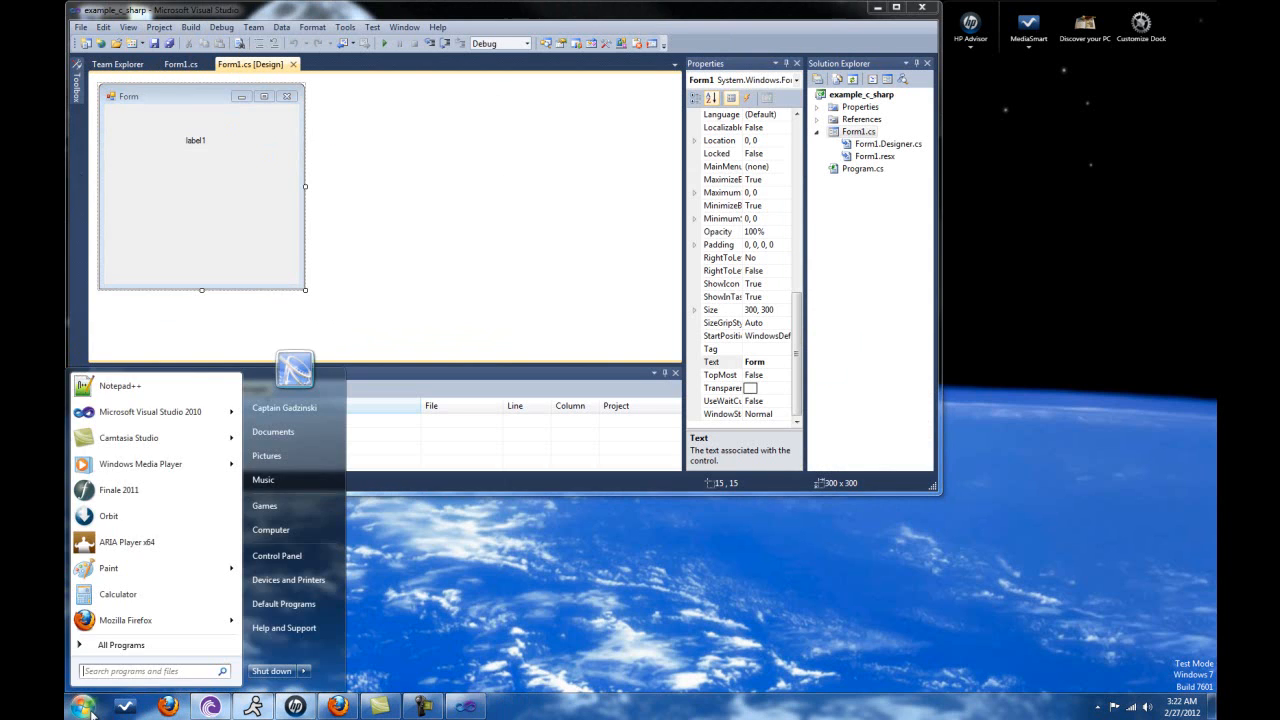
left_click(273, 431)
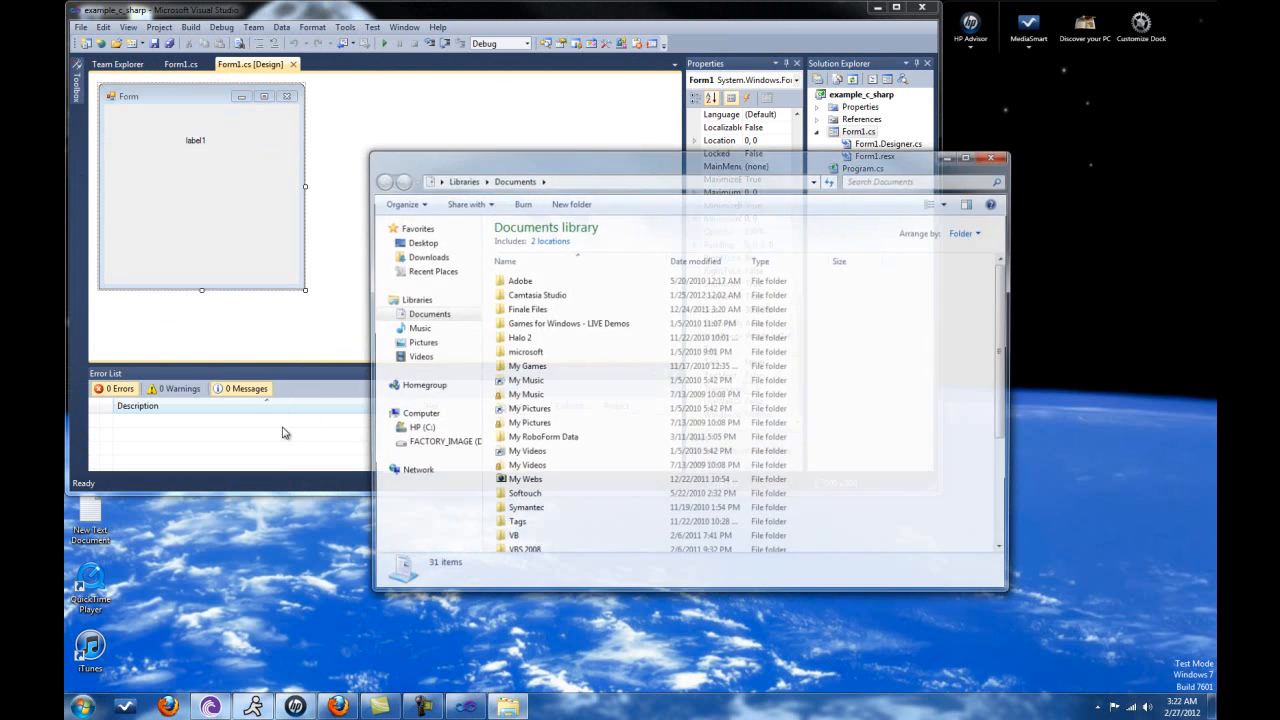
scroll(560, 380, "down", 2)
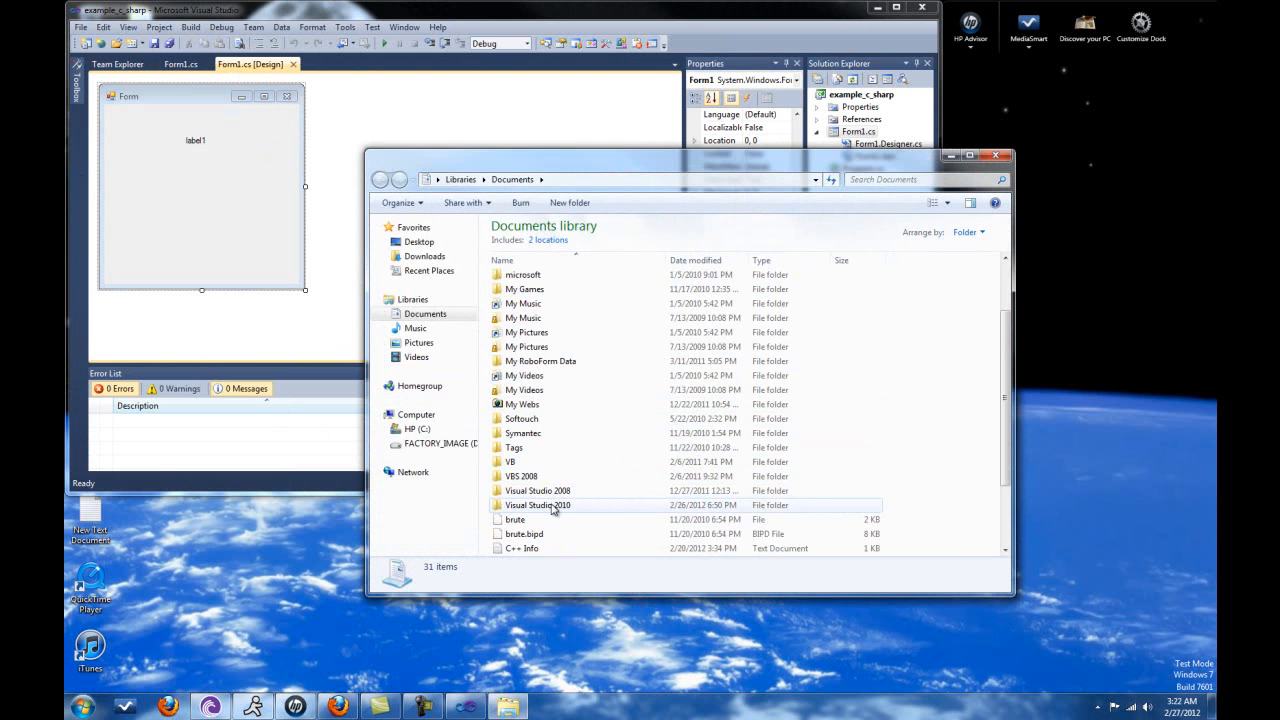
left_click(553, 505)
double_click(553, 509)
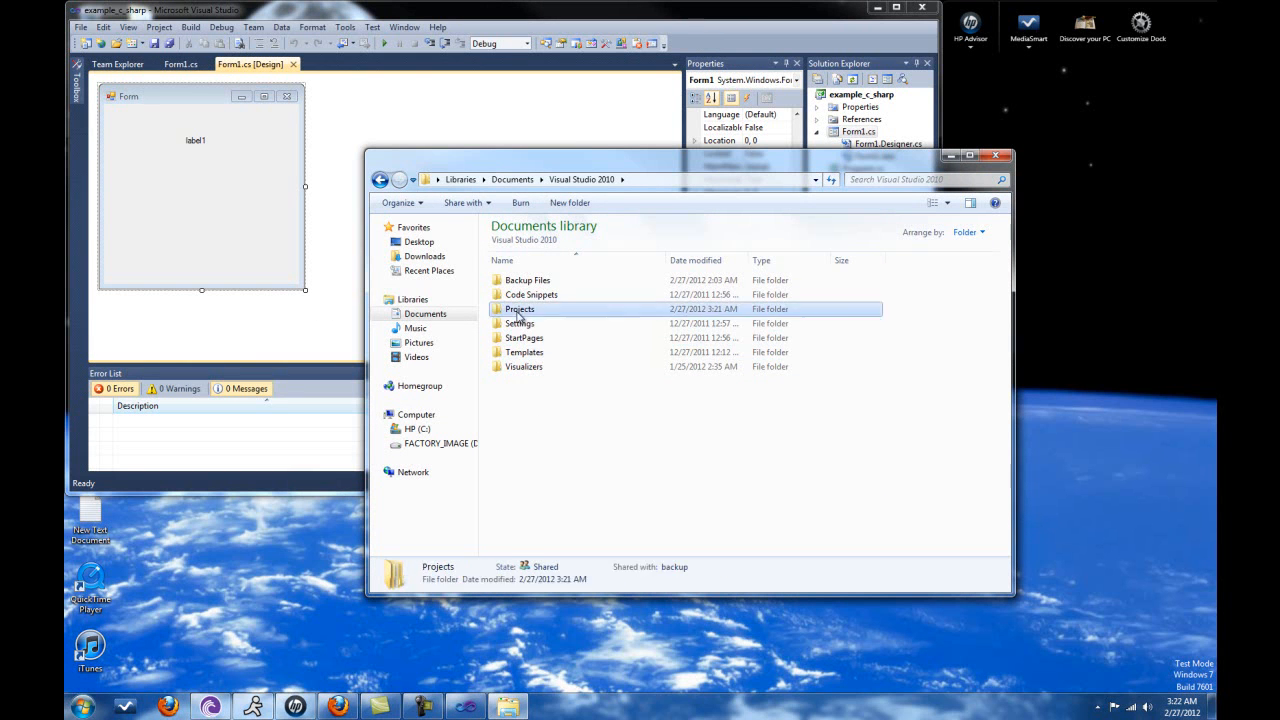
double_click(520, 309)
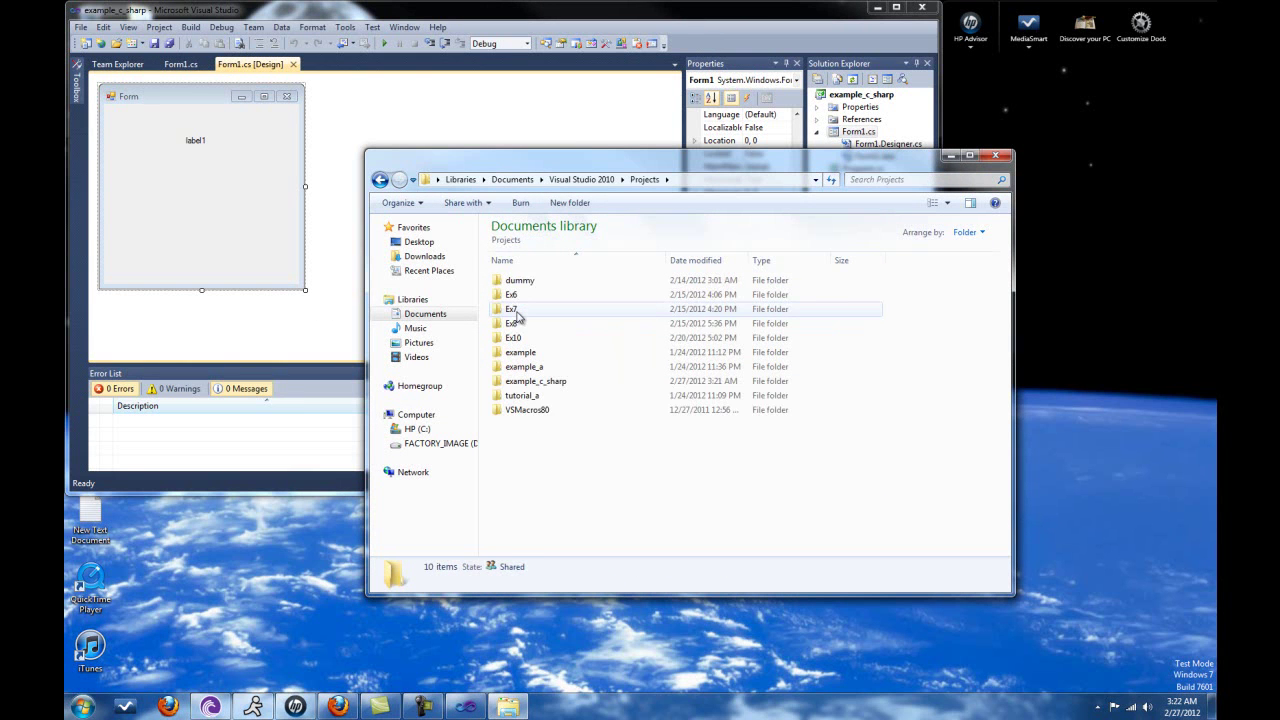
Navigate example_c_sharp > example_c_sharp > bin > Debug and launch example_c_sharp.exe directly.
left_click(529, 382)
double_click(530, 382)
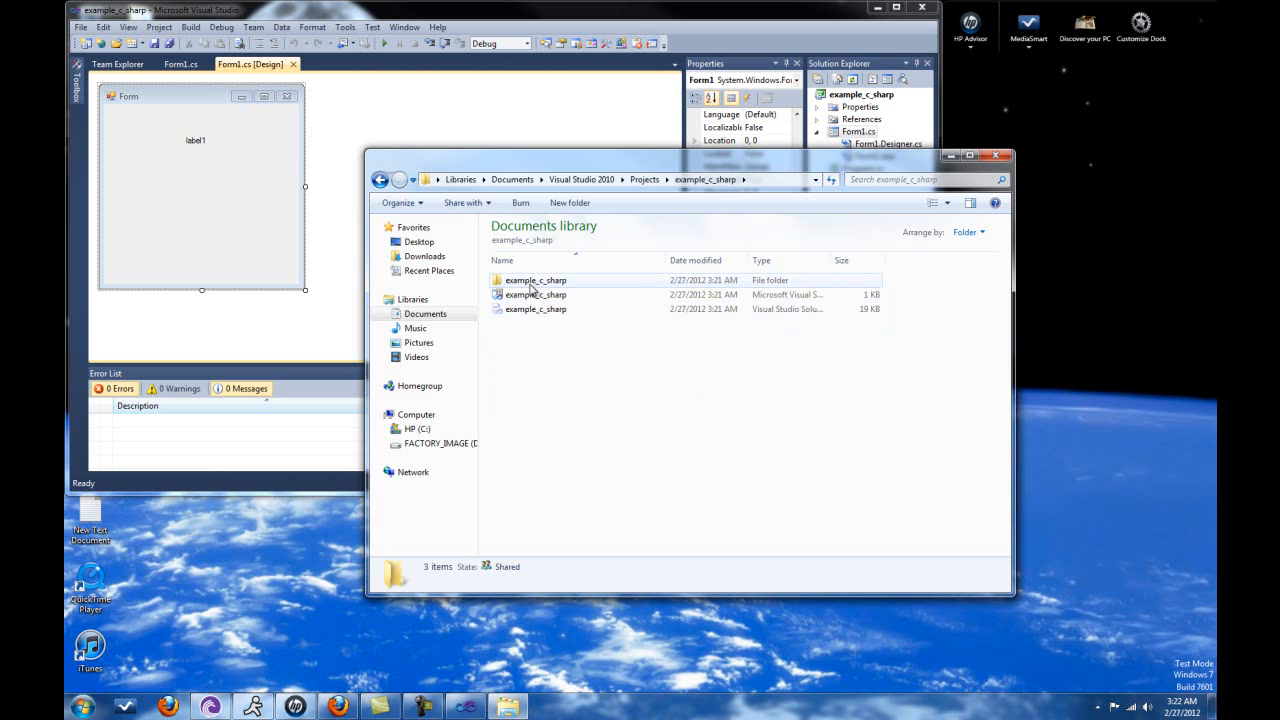
mouse_move(530, 295)
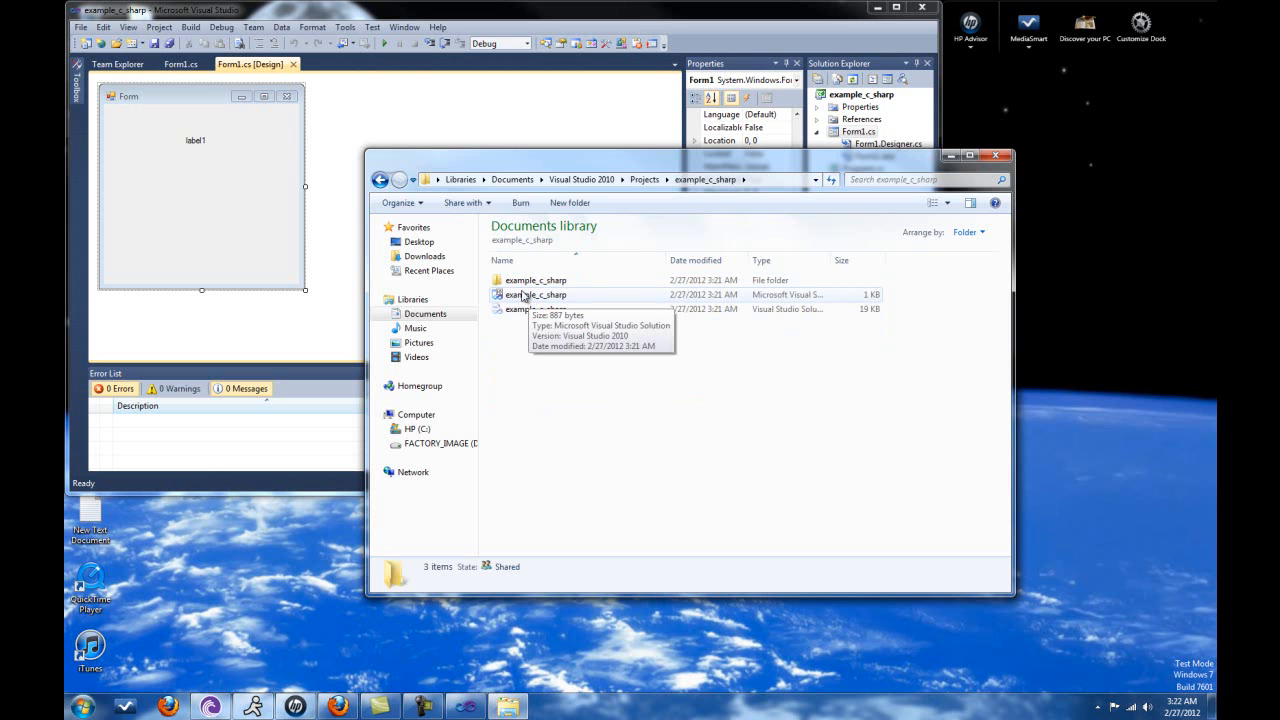
double_click(535, 280)
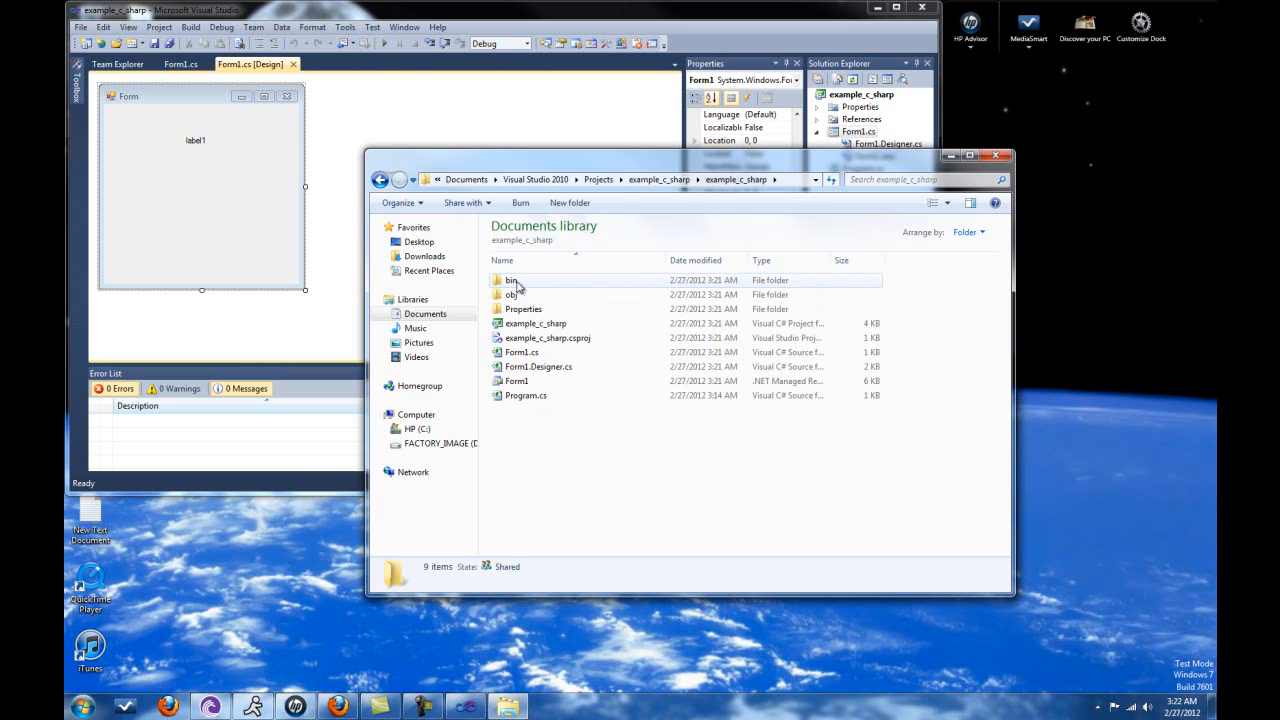
double_click(512, 280)
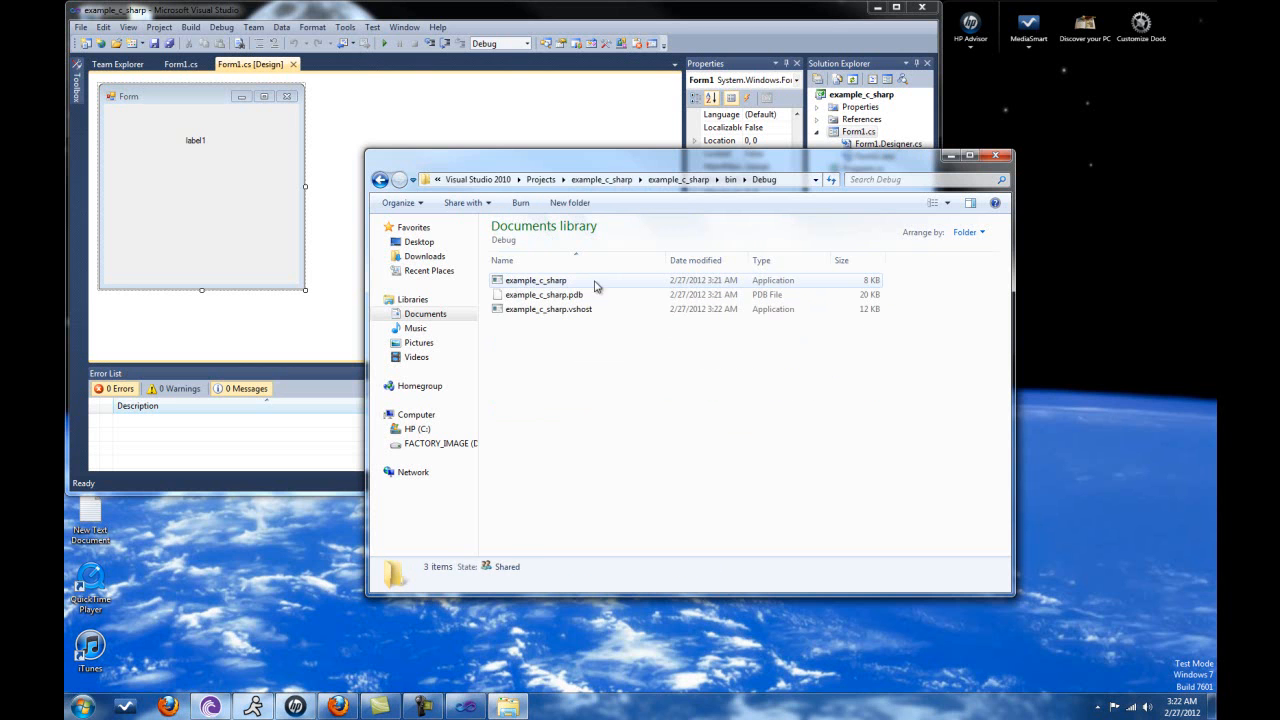
double_click(535, 280)
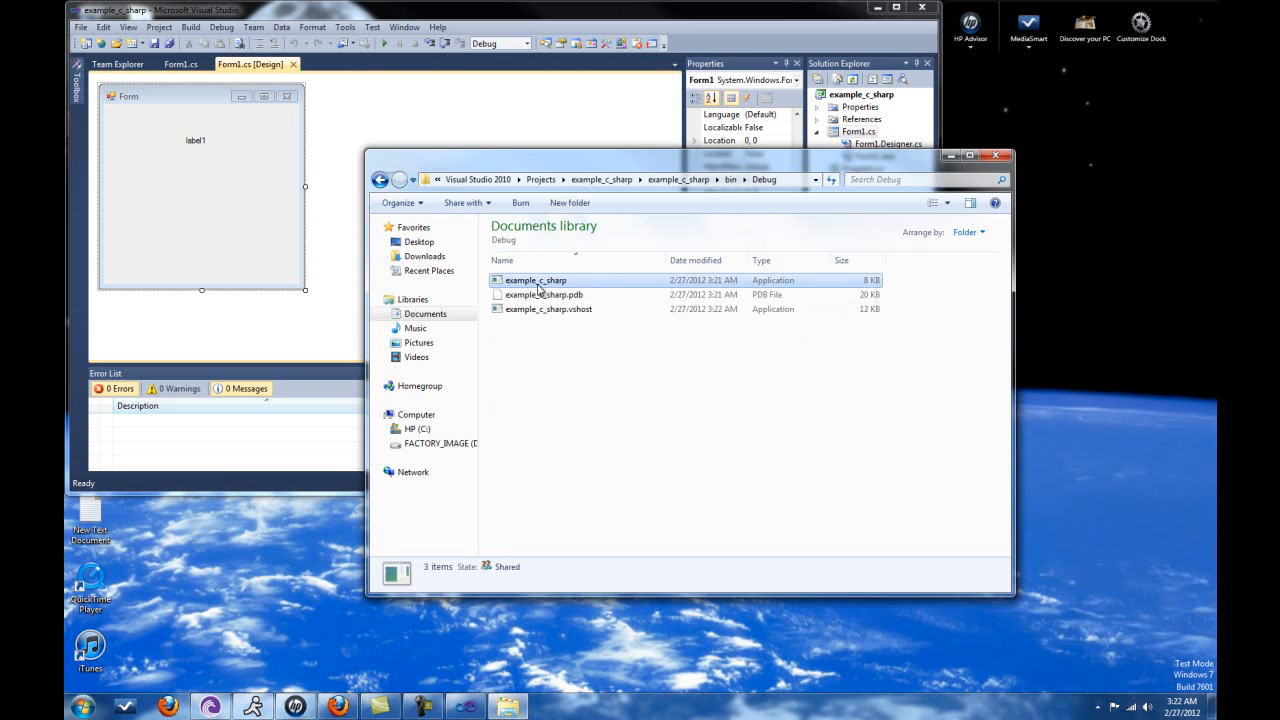
left_click_drag(325, 168, 349, 146)
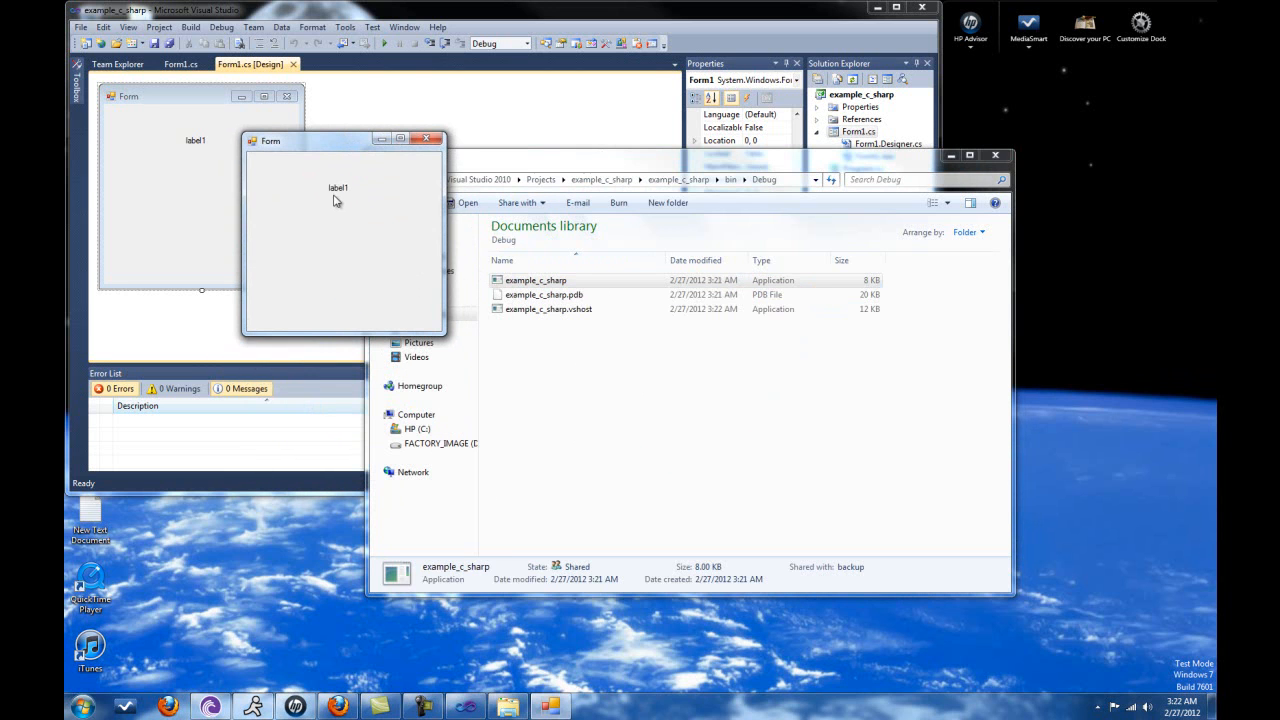
Close the Explorer window, returning to the Form1 designer.
left_click(996, 156)
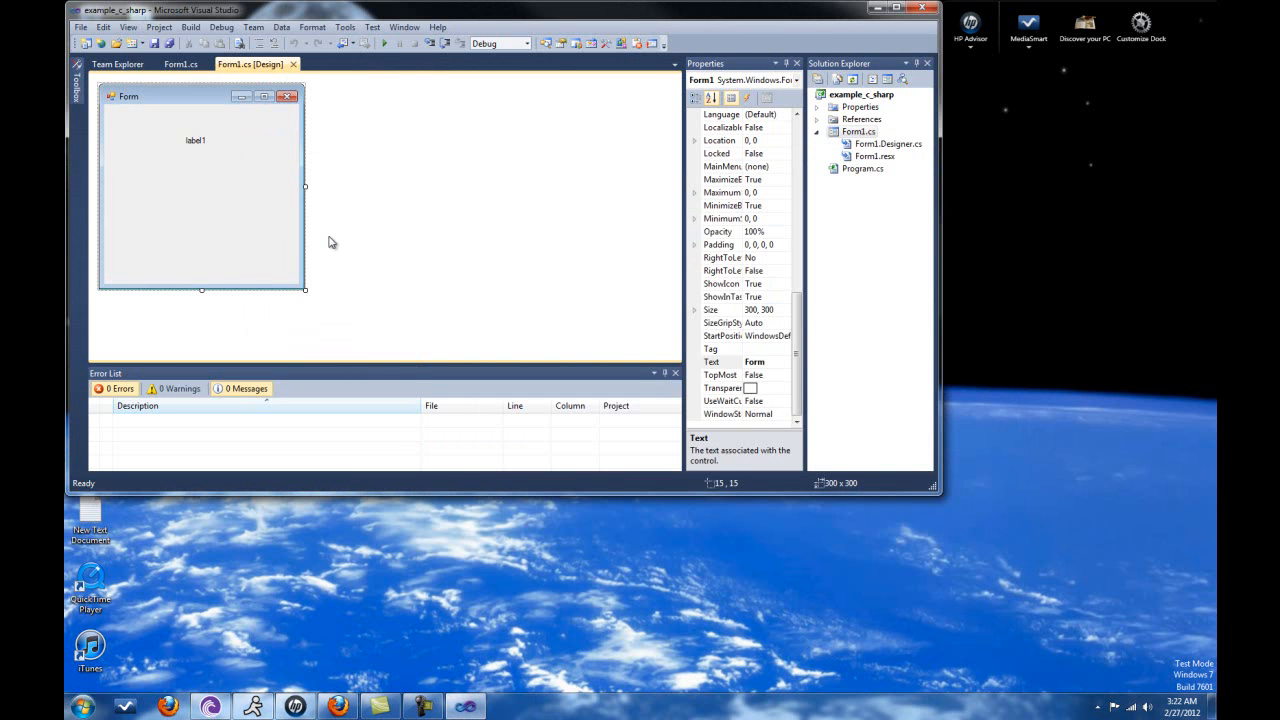